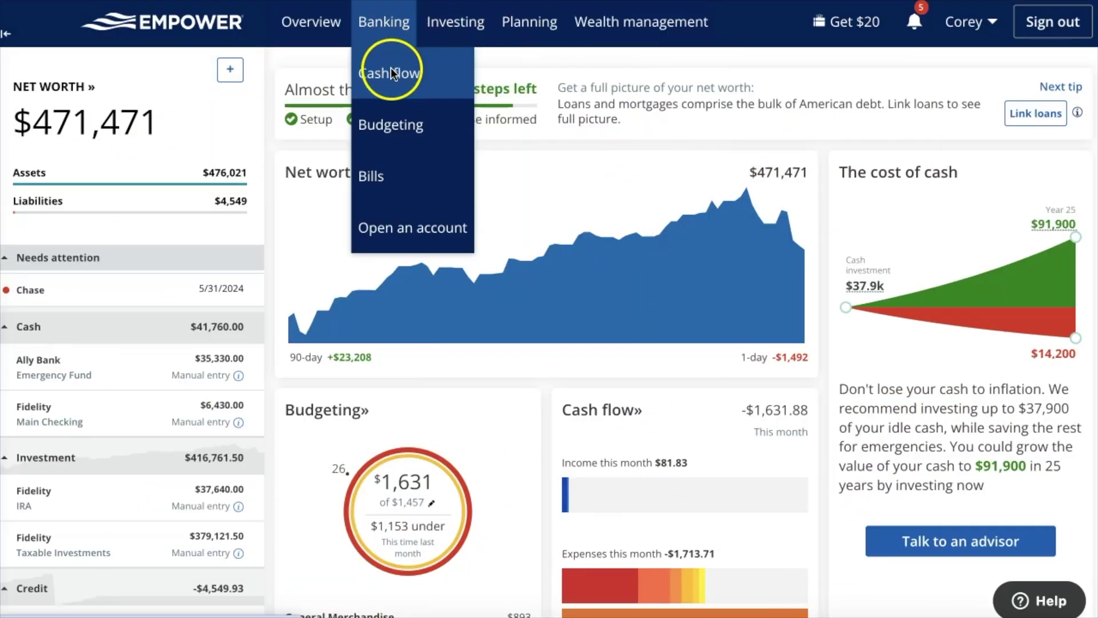
- Log into the Empower Personal Dashboard from the Login options on the Empower home page
click(377, 120)
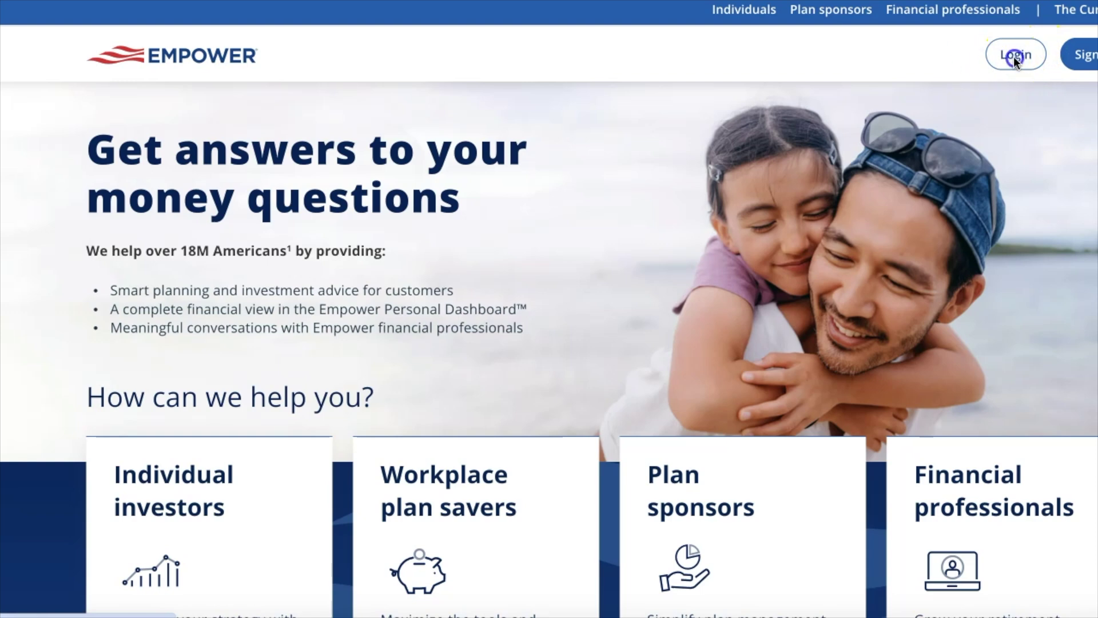
click(1014, 56)
scroll(828, 109, down, 3)
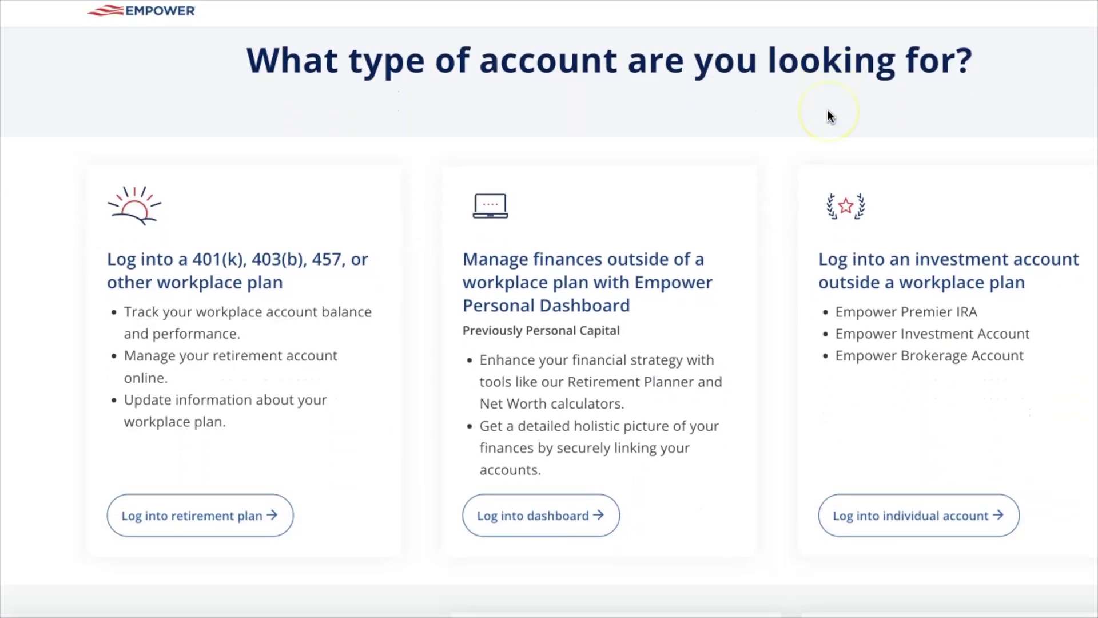
click(540, 457)
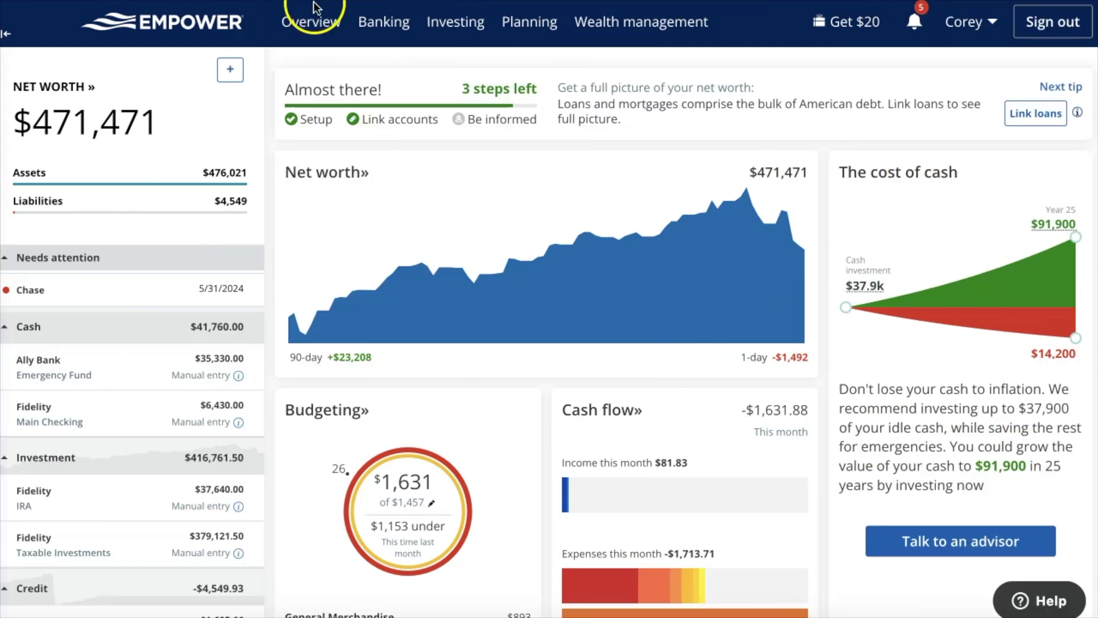
mouse_move(316, 19)
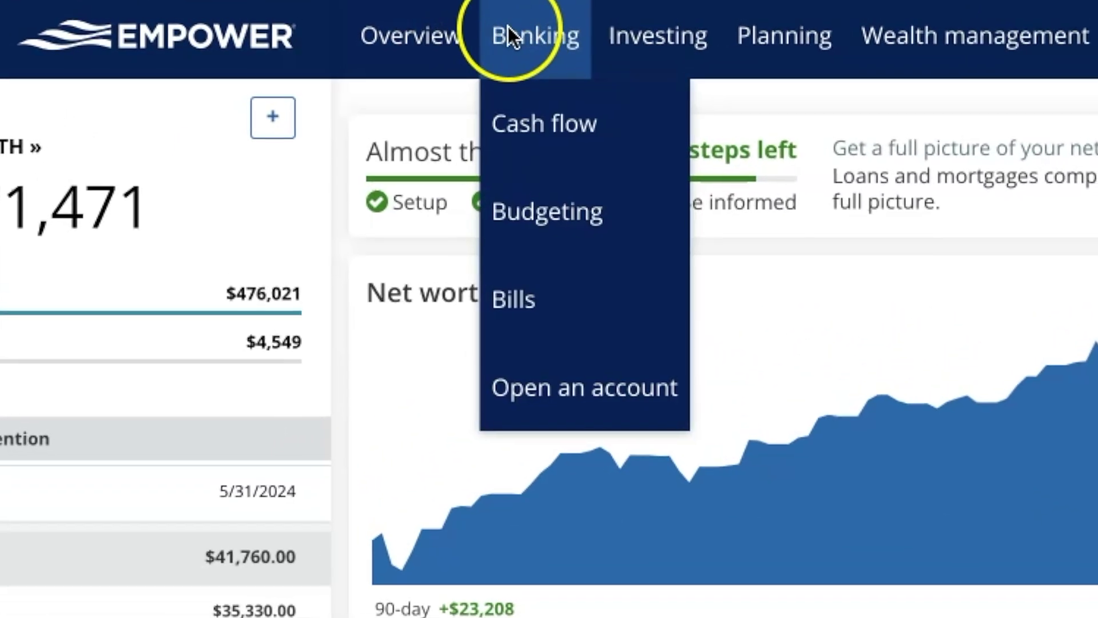
mouse_move(574, 21)
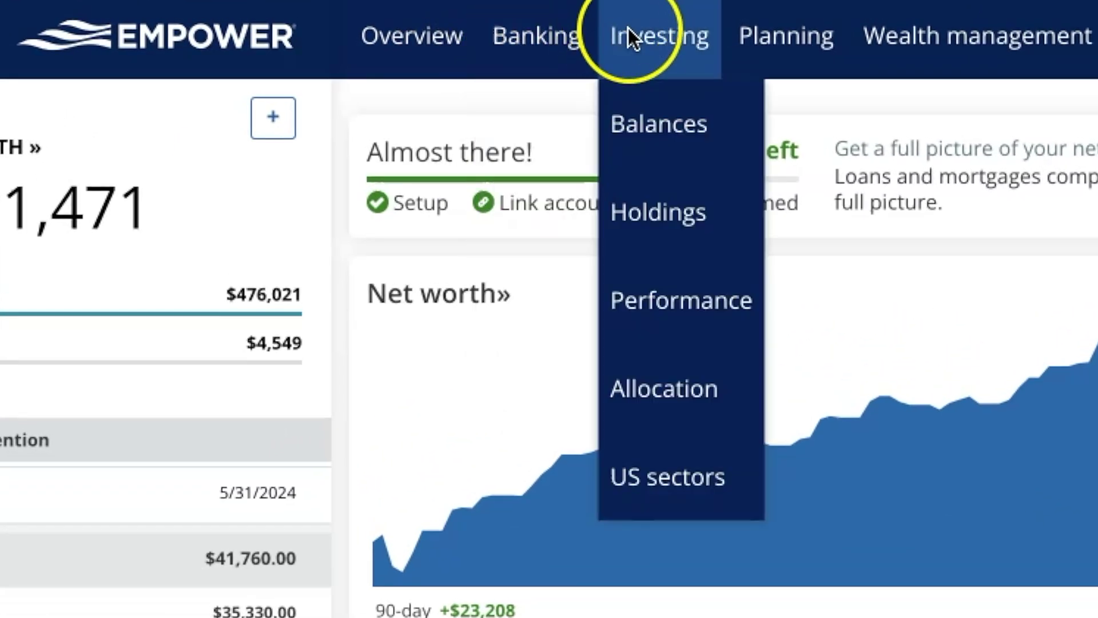
mouse_move(744, 30)
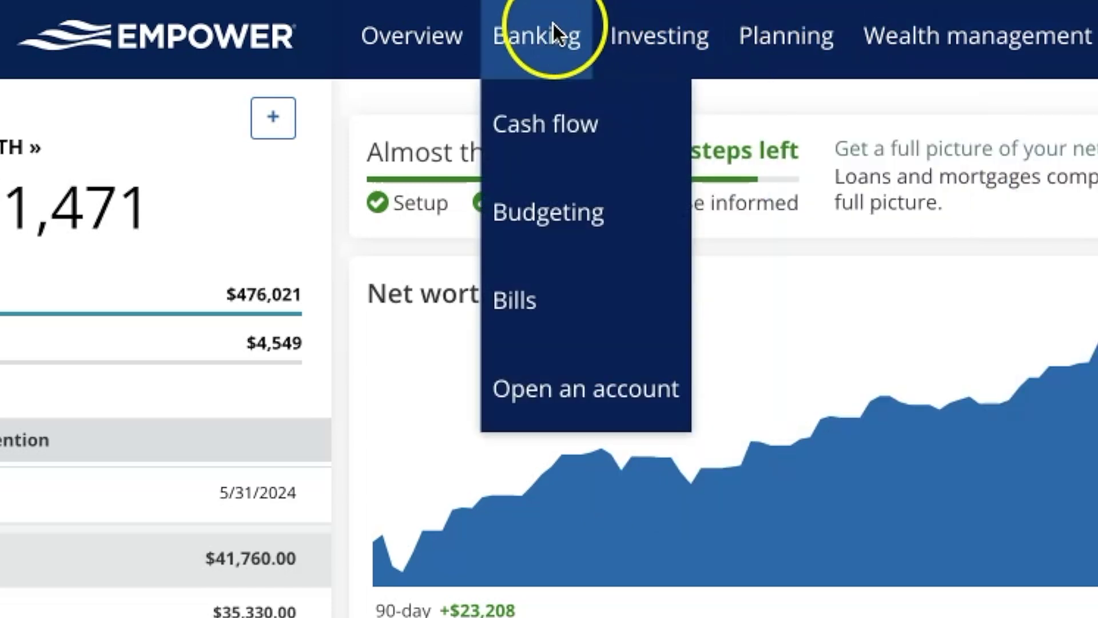
click(525, 198)
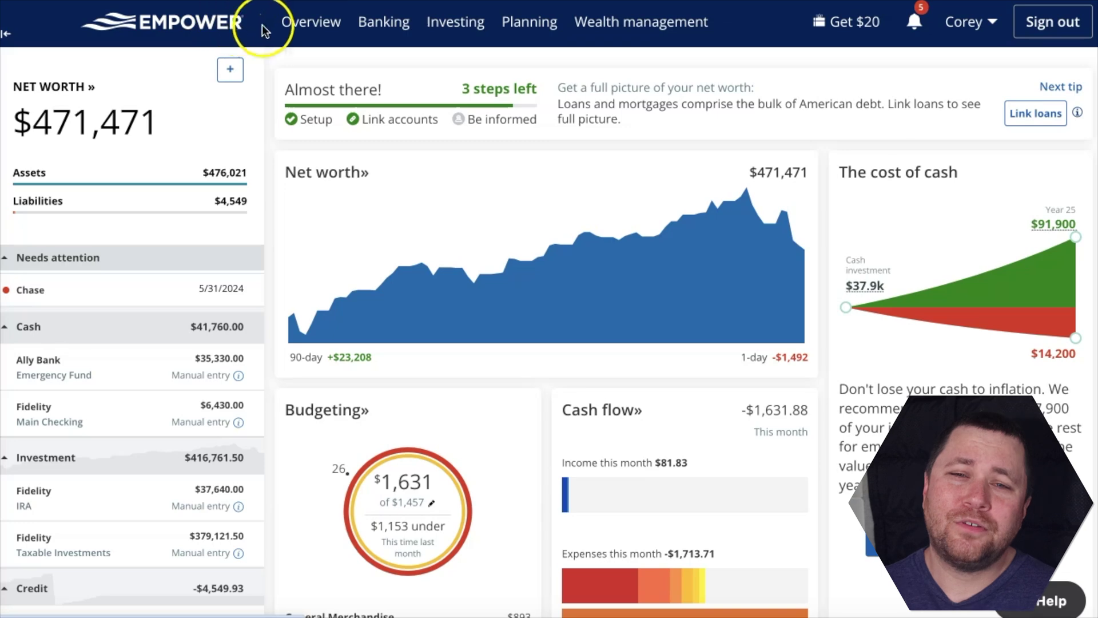
- Open Banking > Budgeting, scroll the accounts sidebar, and start linking a financial account
mouse_move(366, 25)
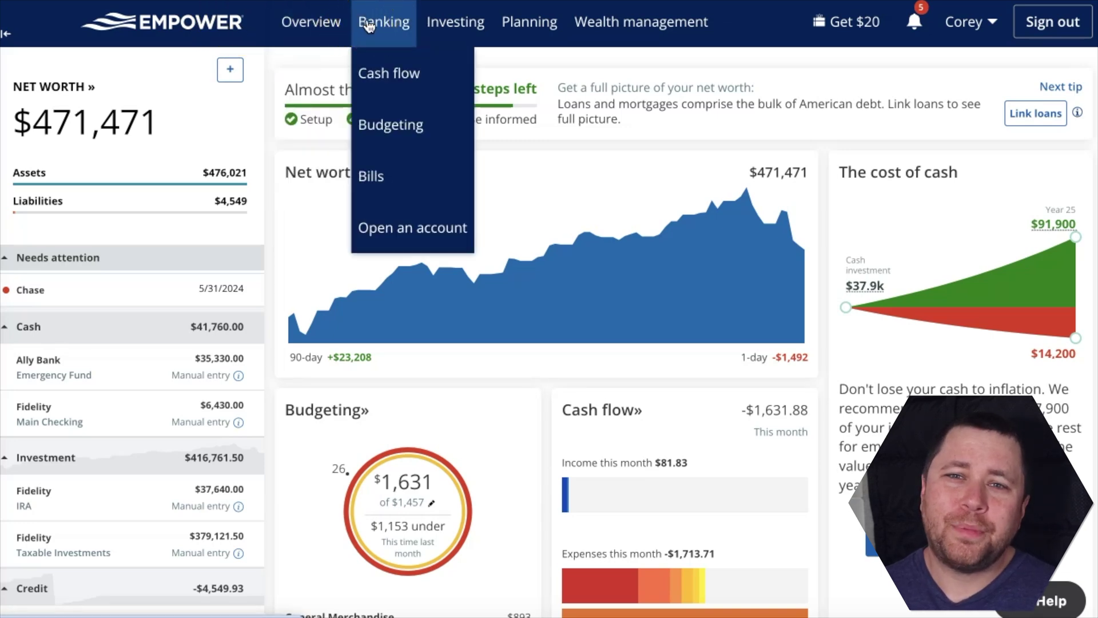
click(384, 132)
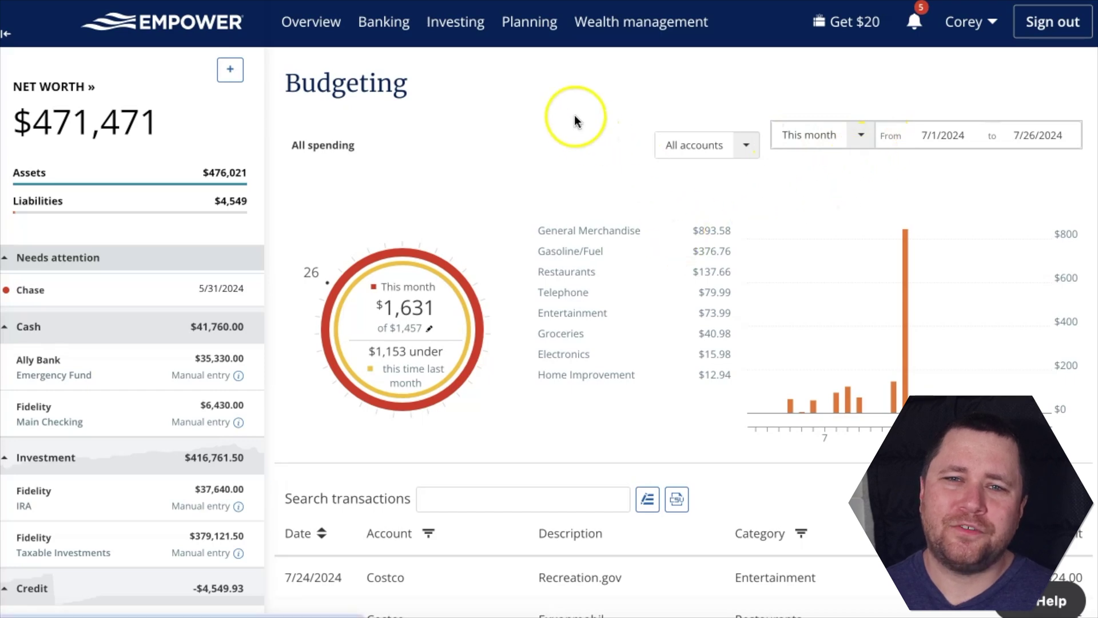
scroll(152, 205, down, 2)
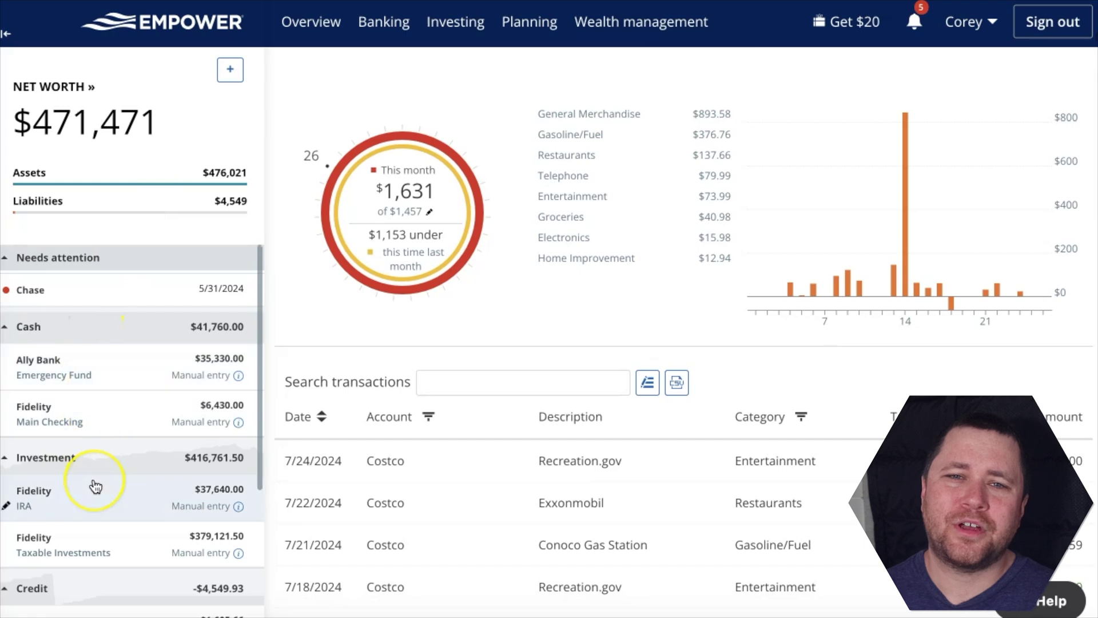
scroll(93, 483, down, 4)
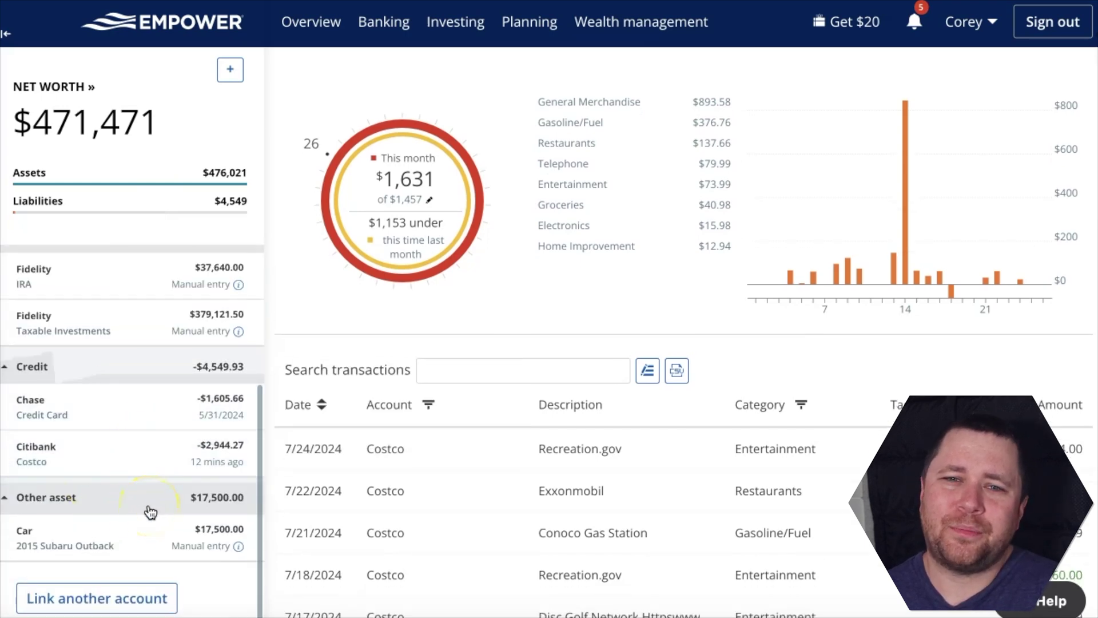
click(231, 69)
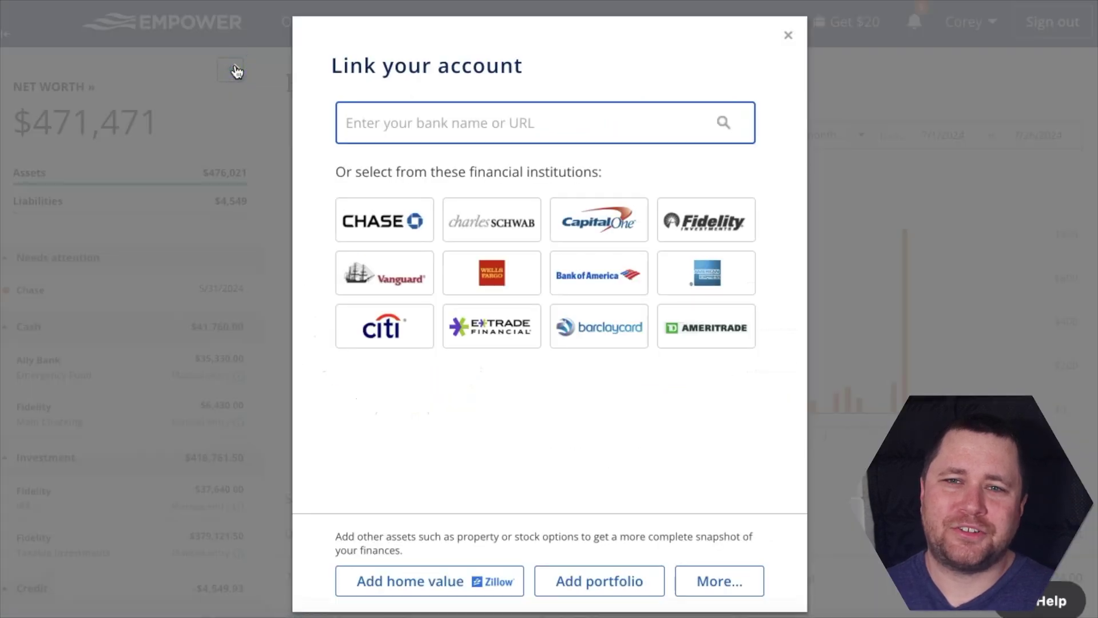
- Pick Chase to link, then cancel and close the Link your account dialog
click(383, 226)
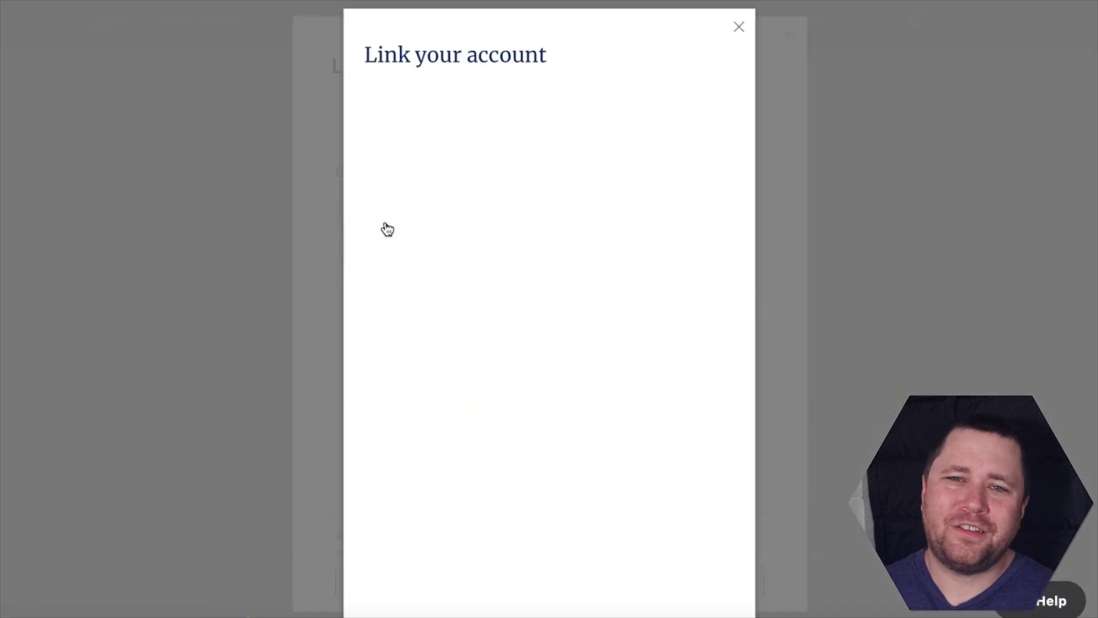
click(740, 28)
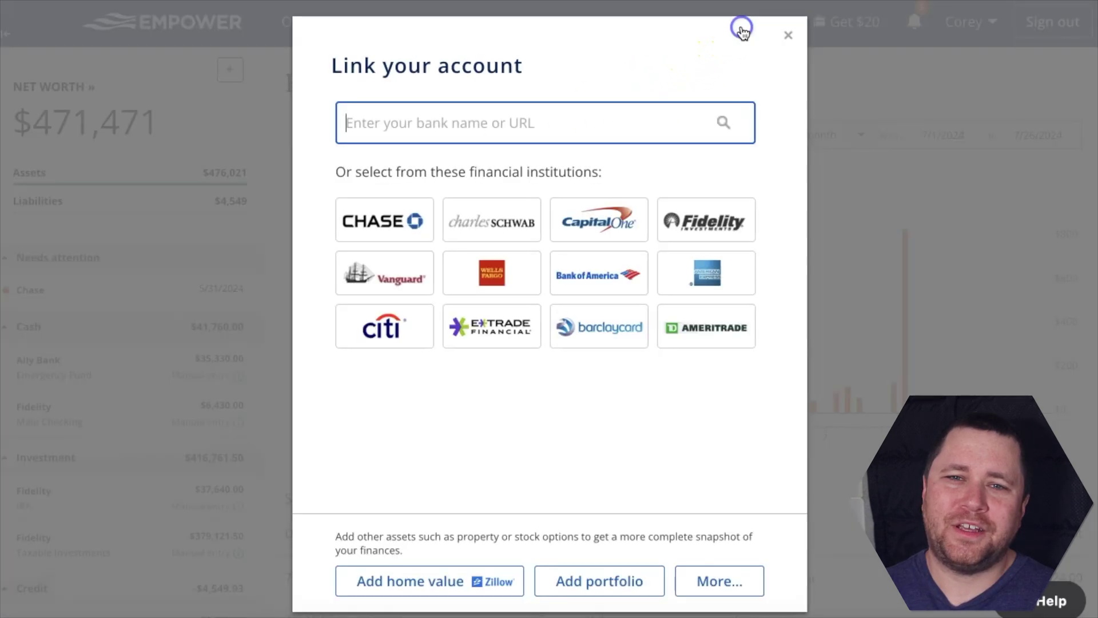
click(788, 34)
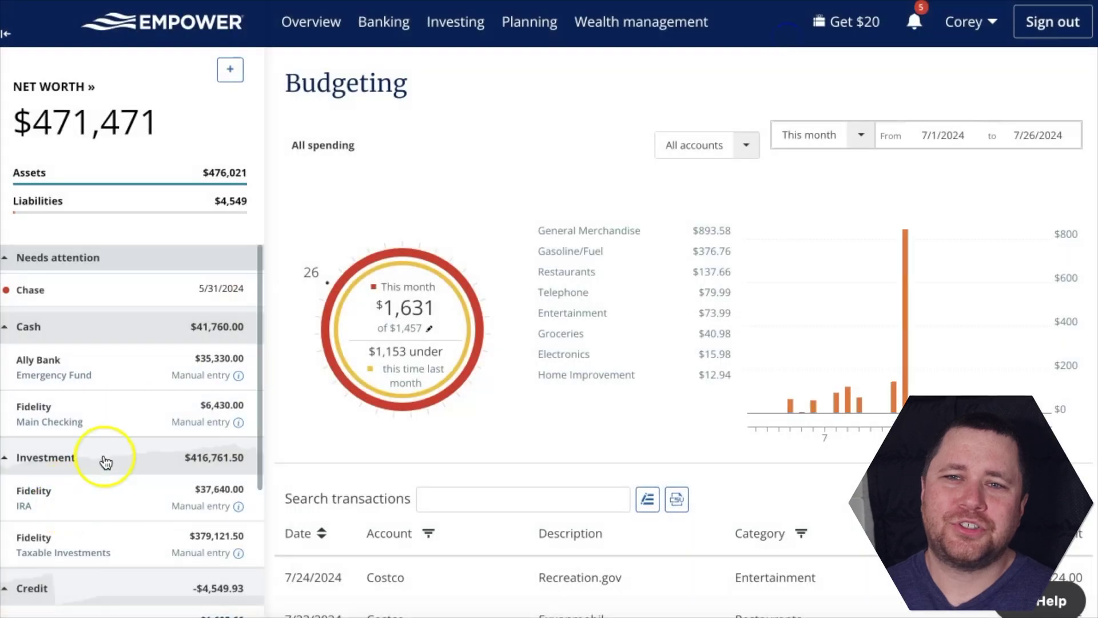
- Open the Citibank Costco card's account page from the Credit sidebar
scroll(103, 456, down, 5)
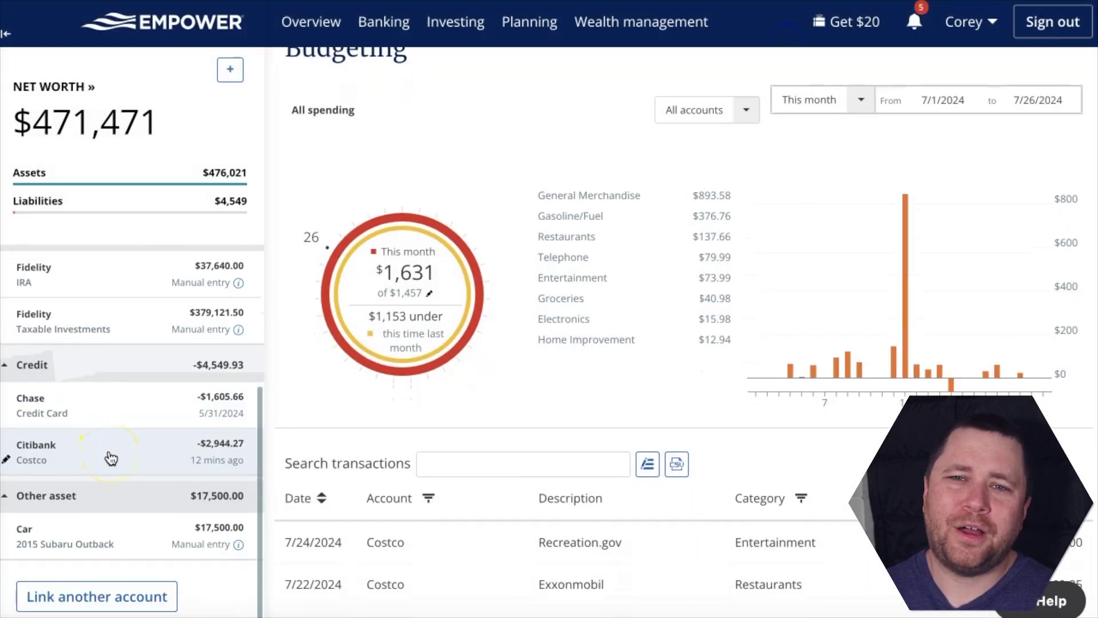
click(111, 457)
mouse_move(375, 18)
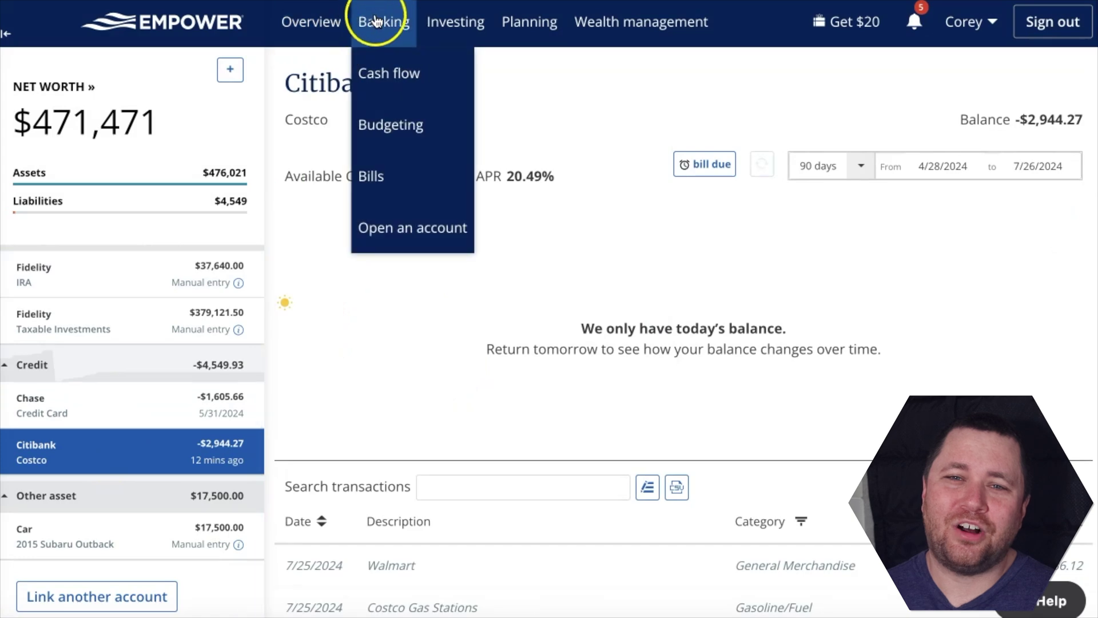
- Return to Banking > Budgeting and scroll through this month's transactions
click(373, 124)
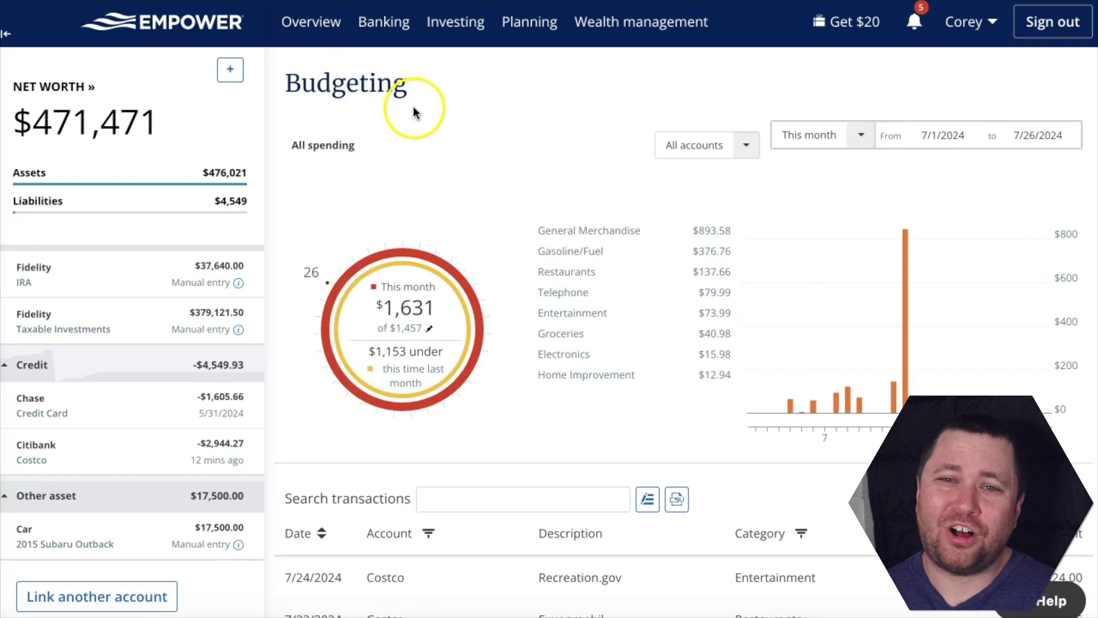
scroll(495, 205, down, 4)
scroll(495, 205, down, 3)
scroll(496, 205, down, 2)
scroll(493, 201, down, 4)
scroll(493, 206, down, 2)
scroll(493, 207, down, 1)
scroll(493, 201, up, 8)
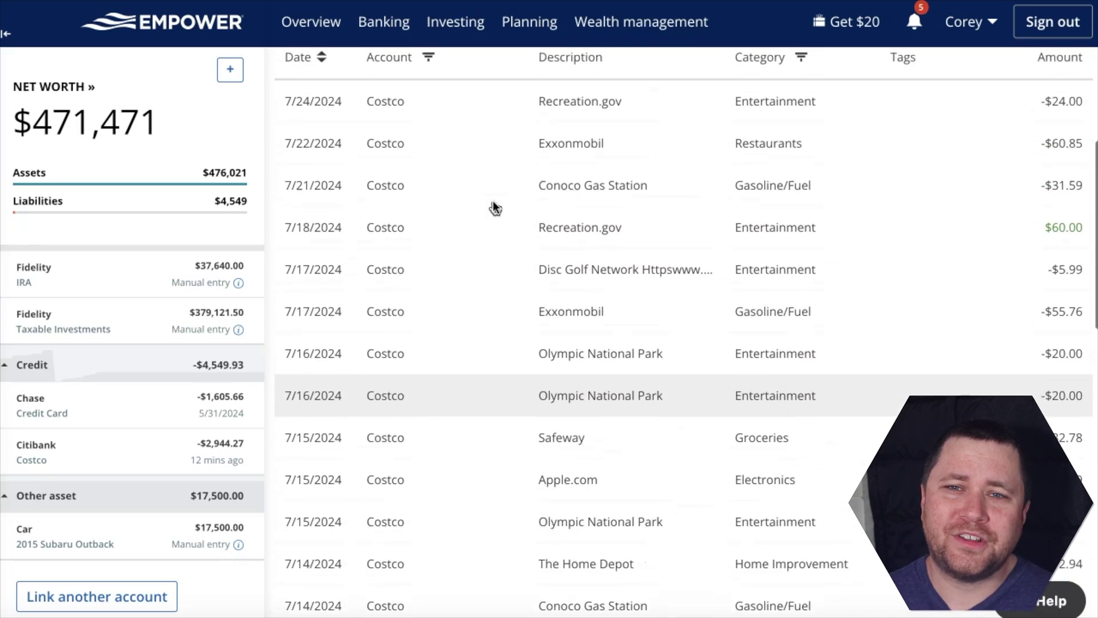
scroll(493, 201, up, 3)
scroll(493, 200, down, 1)
- Open the 7/14/2024 Costco $13.06 transaction for editing
click(502, 166)
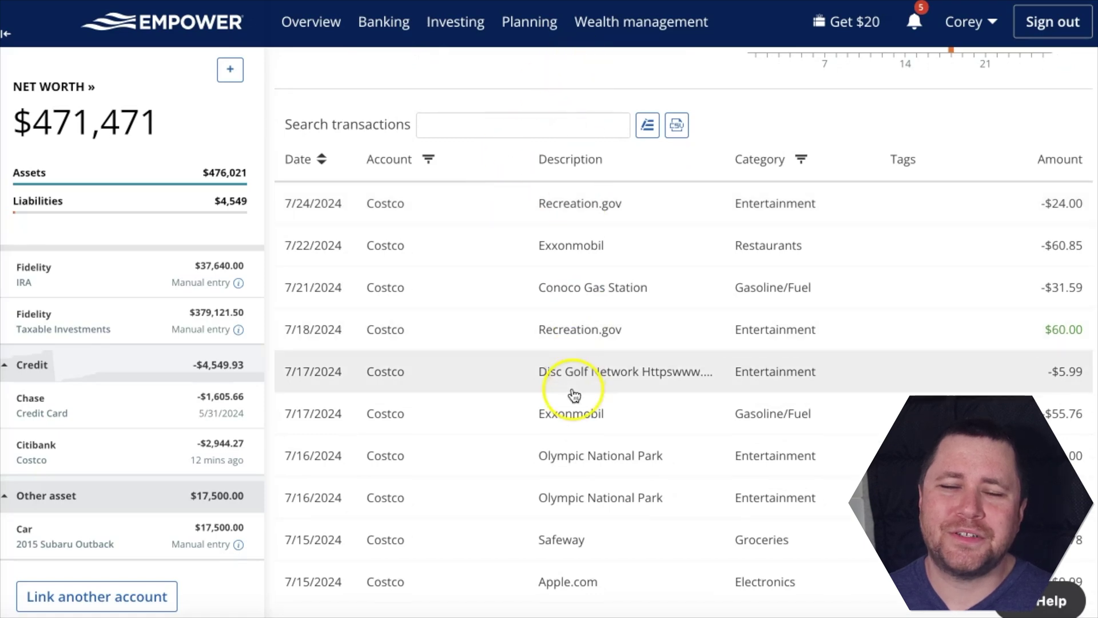
scroll(572, 394, down, 4)
scroll(574, 395, down, 3)
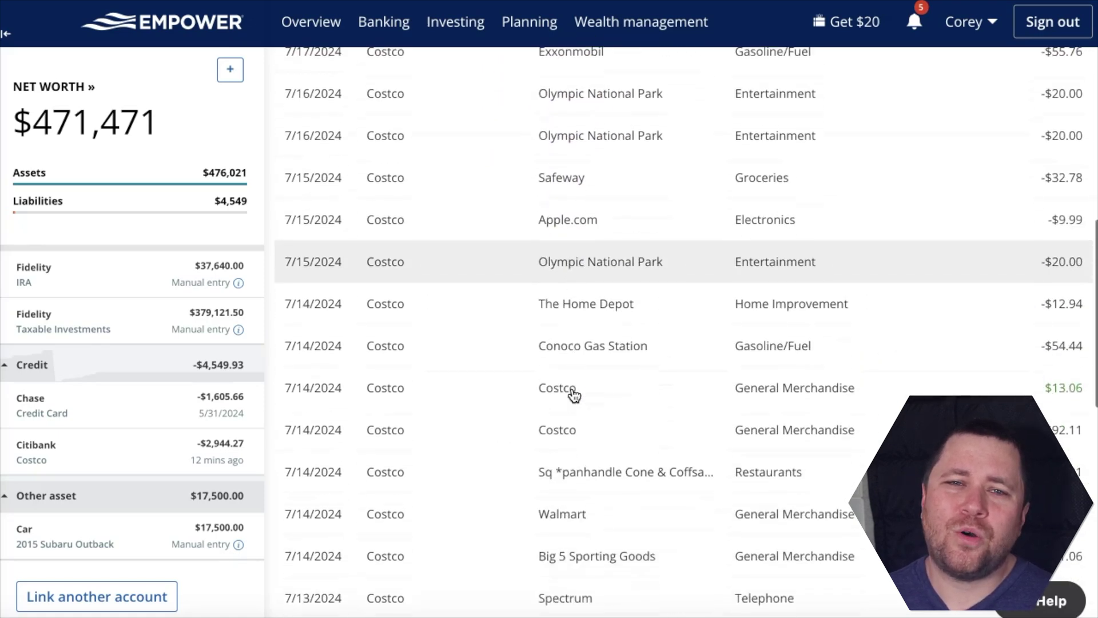
click(822, 374)
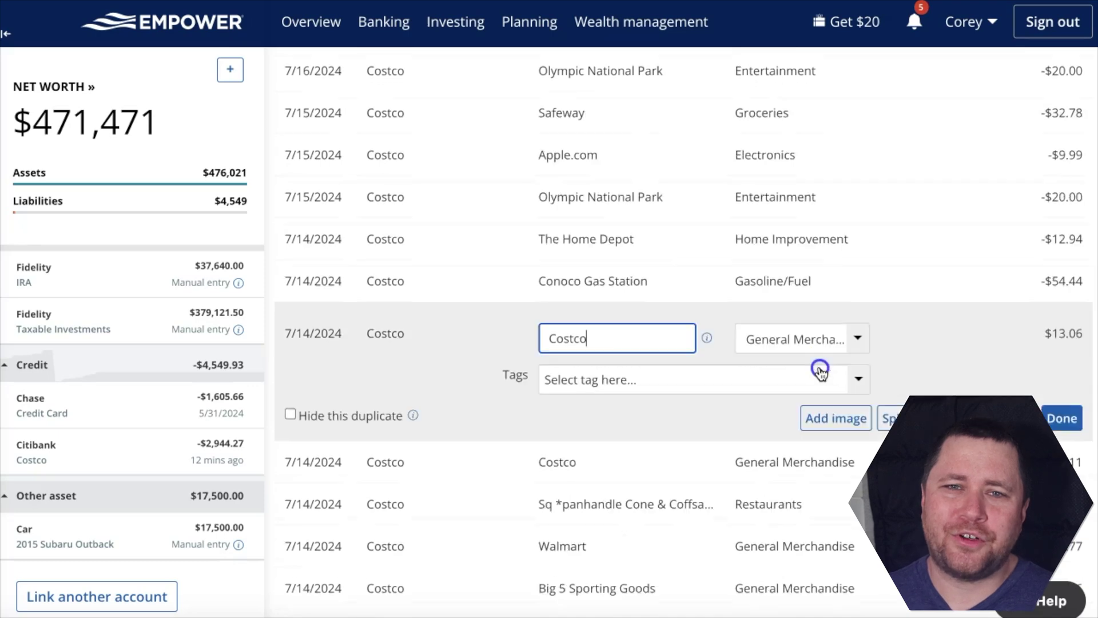
- Change the 7/14 Costco transaction's category to Groceries and save it
click(859, 340)
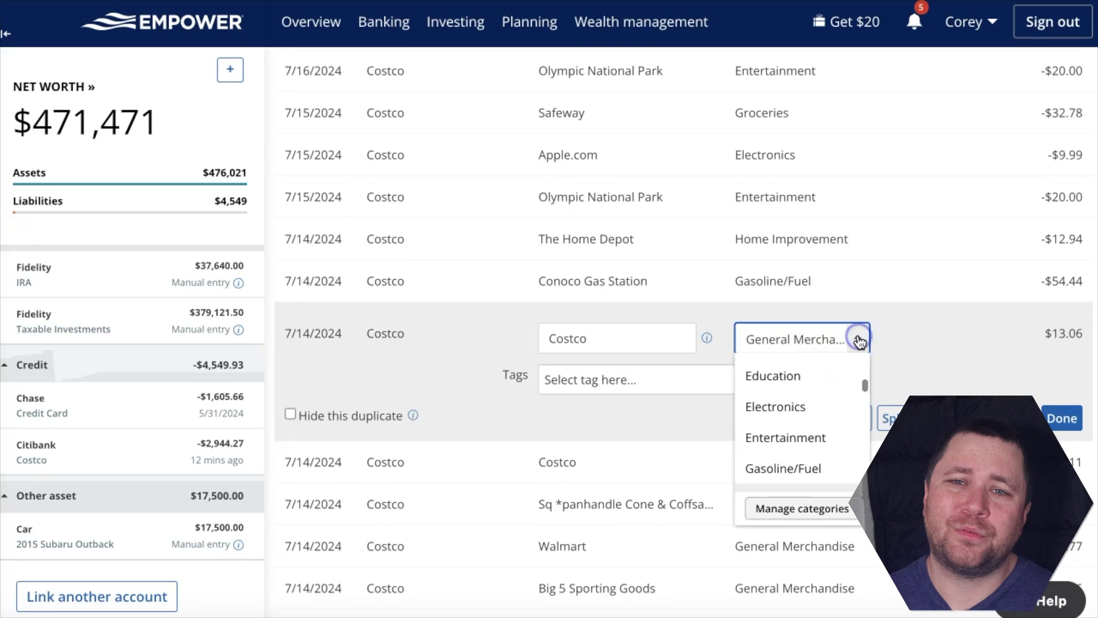
scroll(792, 429, down, 2)
scroll(792, 433, down, 2)
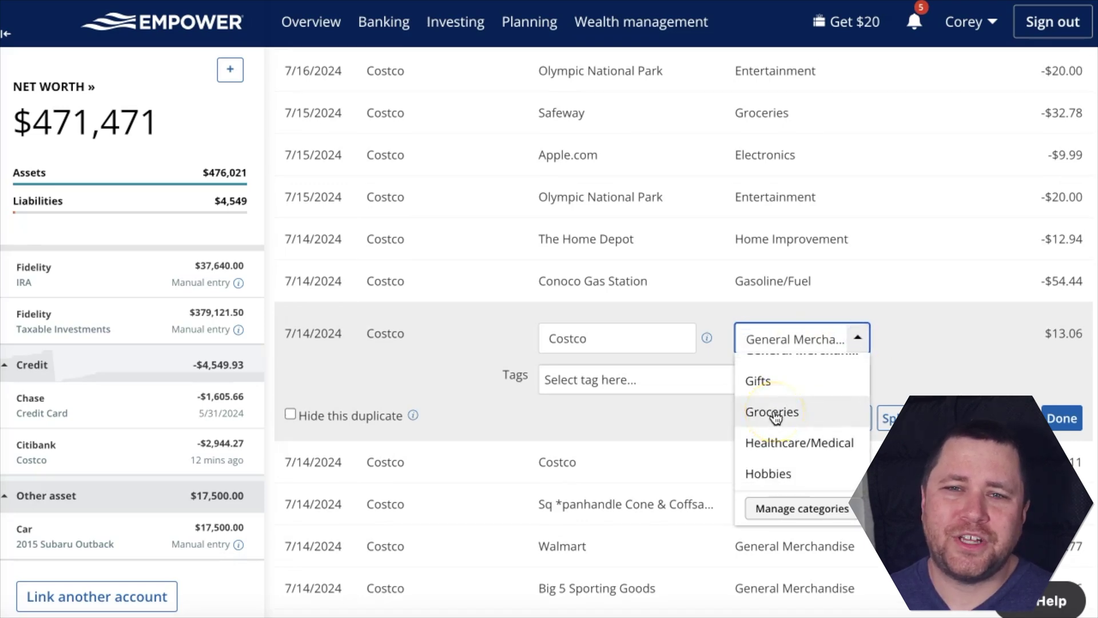
click(774, 412)
click(1048, 418)
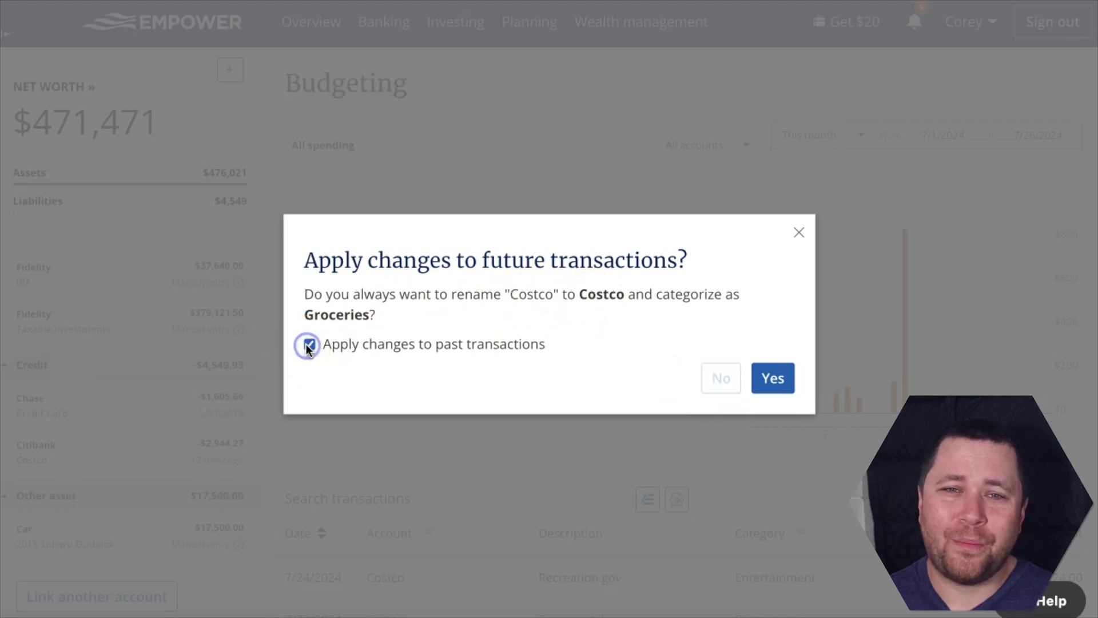
- Apply Groceries to past Costco transactions and review the updated $749.73 Groceries total
click(768, 382)
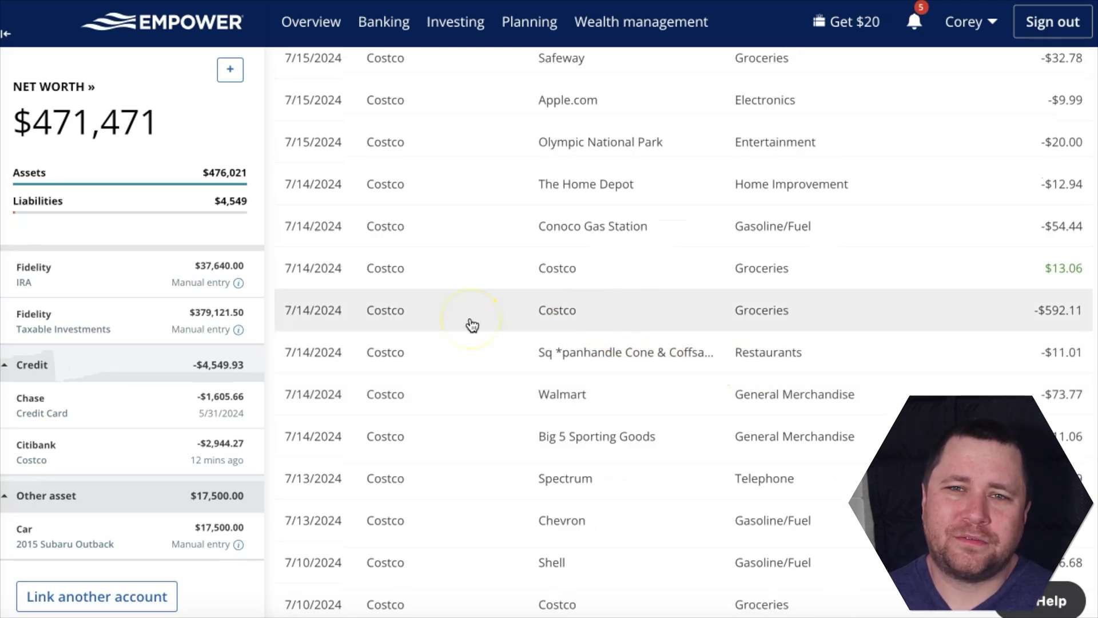
scroll(472, 325, down, 10)
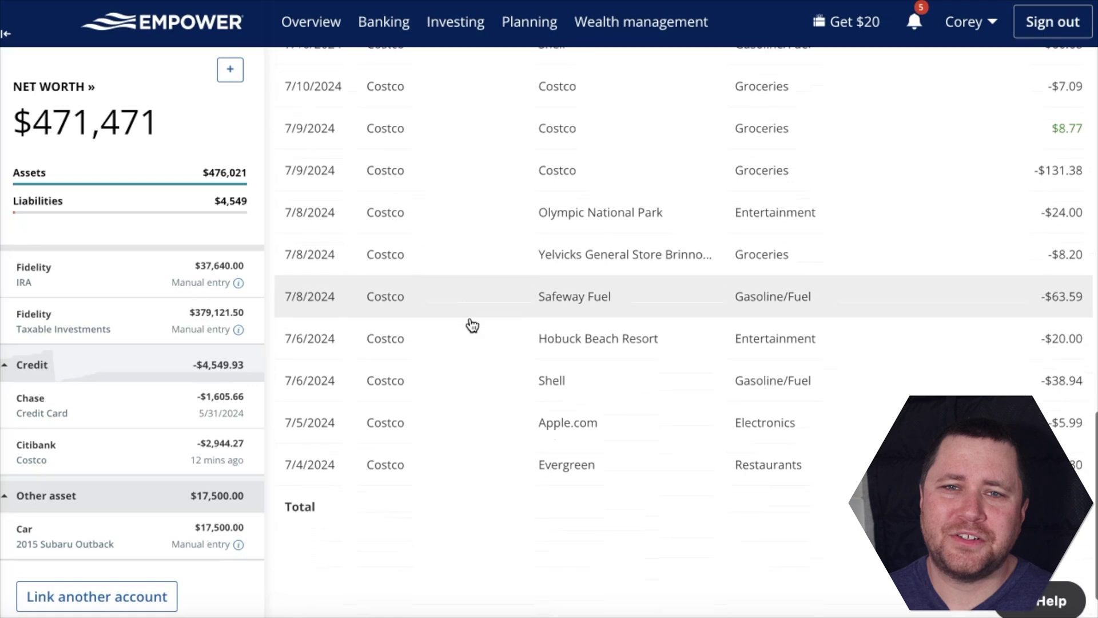
scroll(472, 325, up, 8)
scroll(472, 325, up, 15)
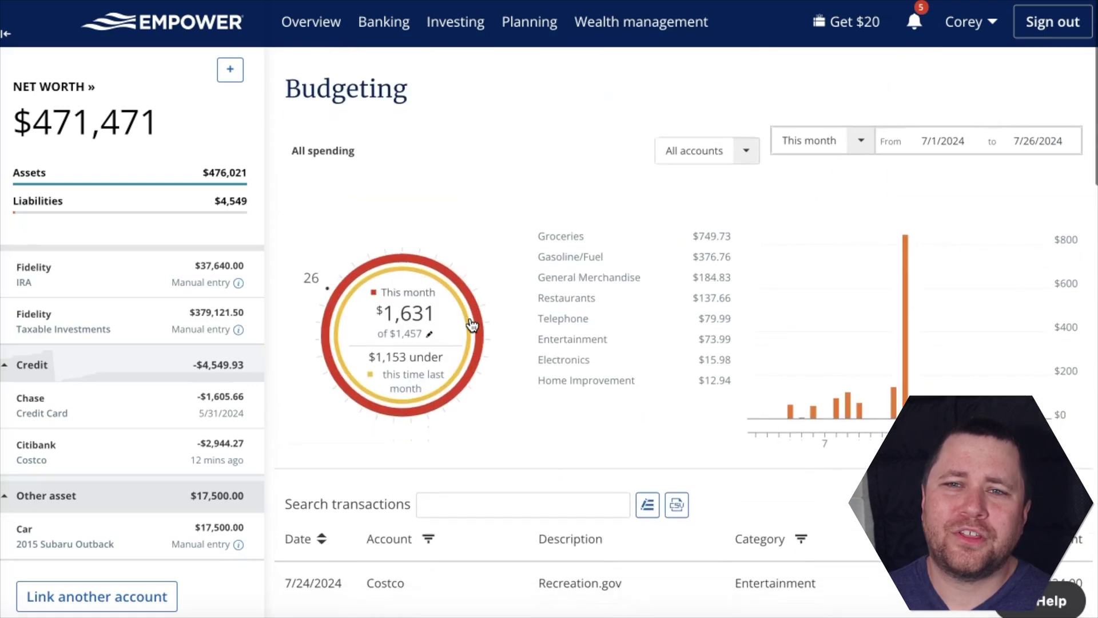
scroll(472, 325, down, 1)
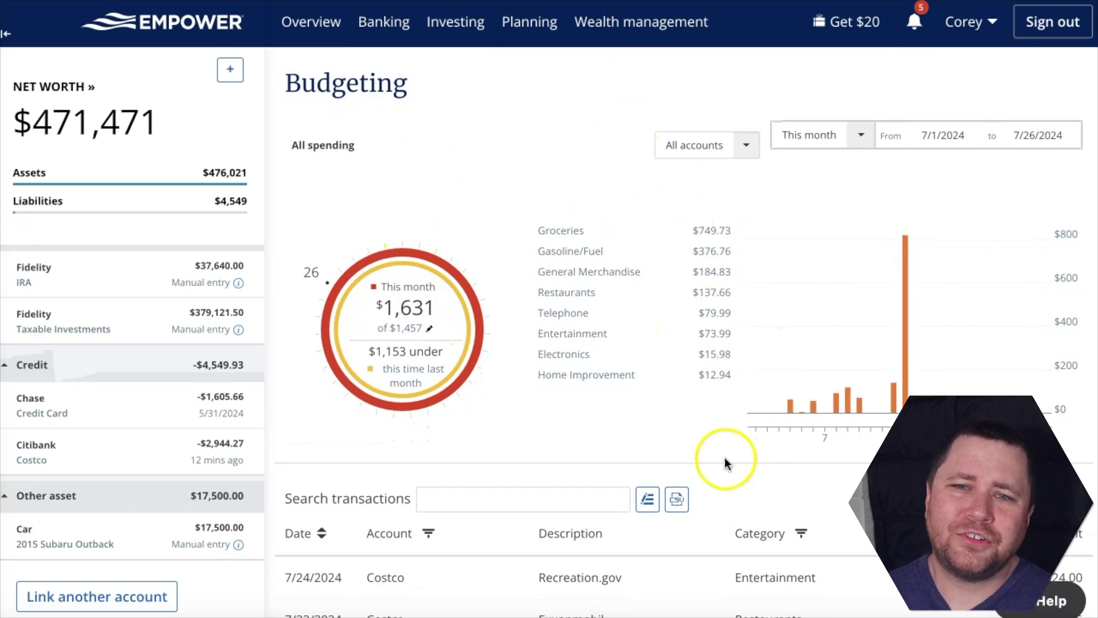
click(862, 135)
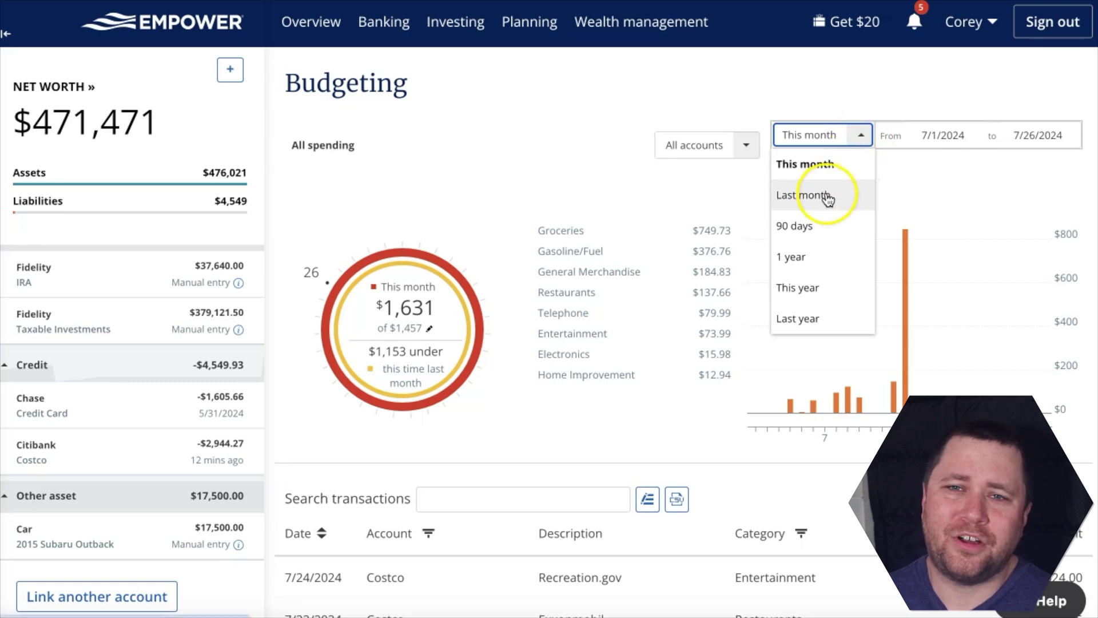
click(808, 288)
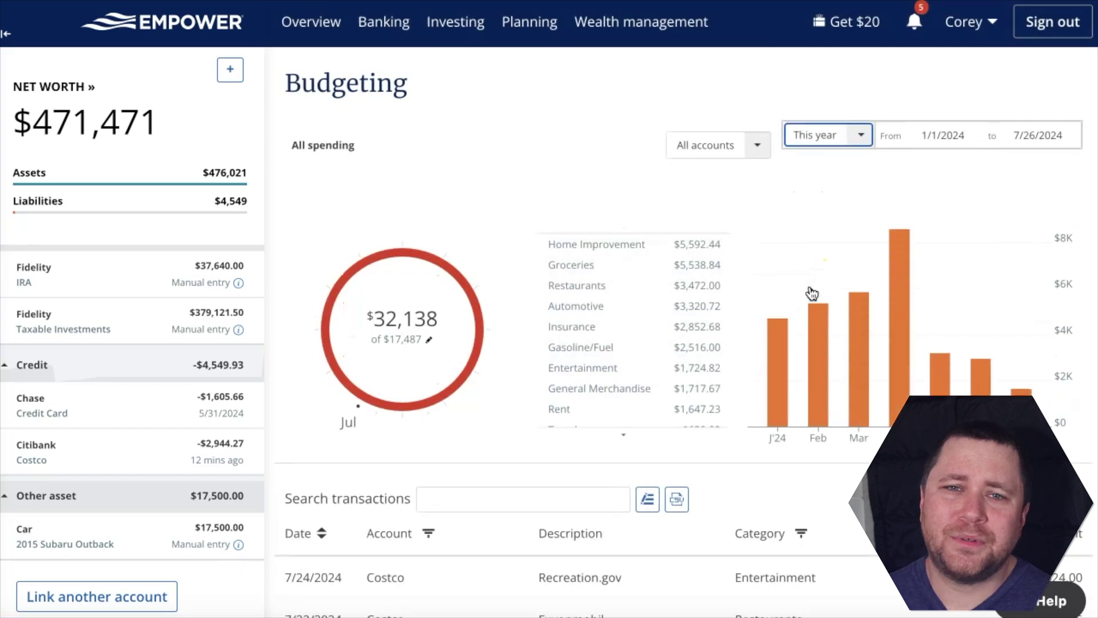
click(858, 135)
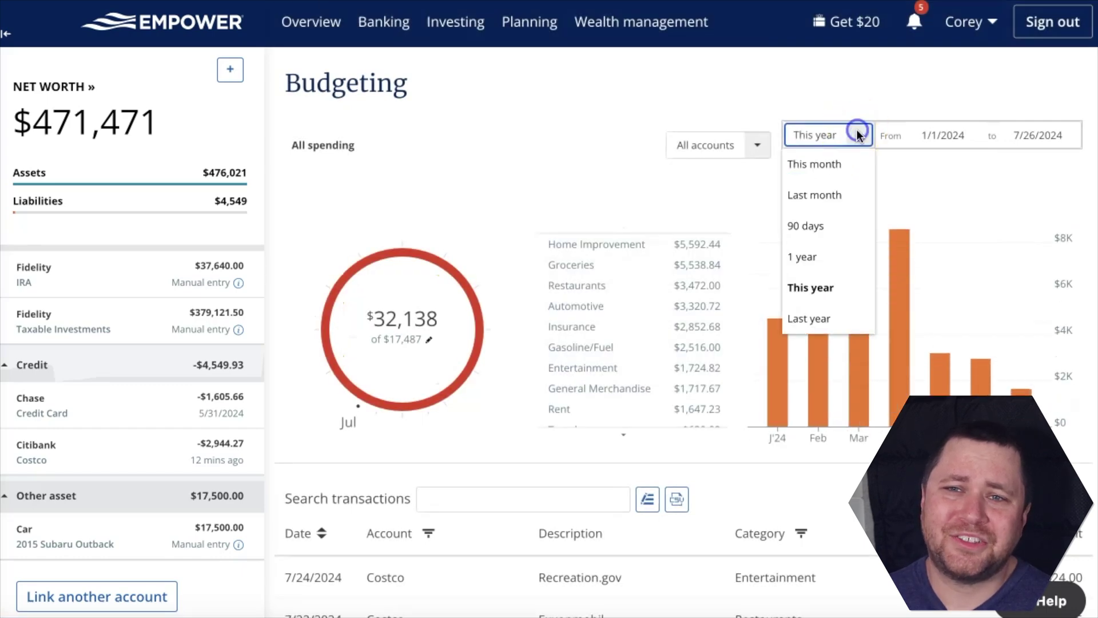
click(821, 318)
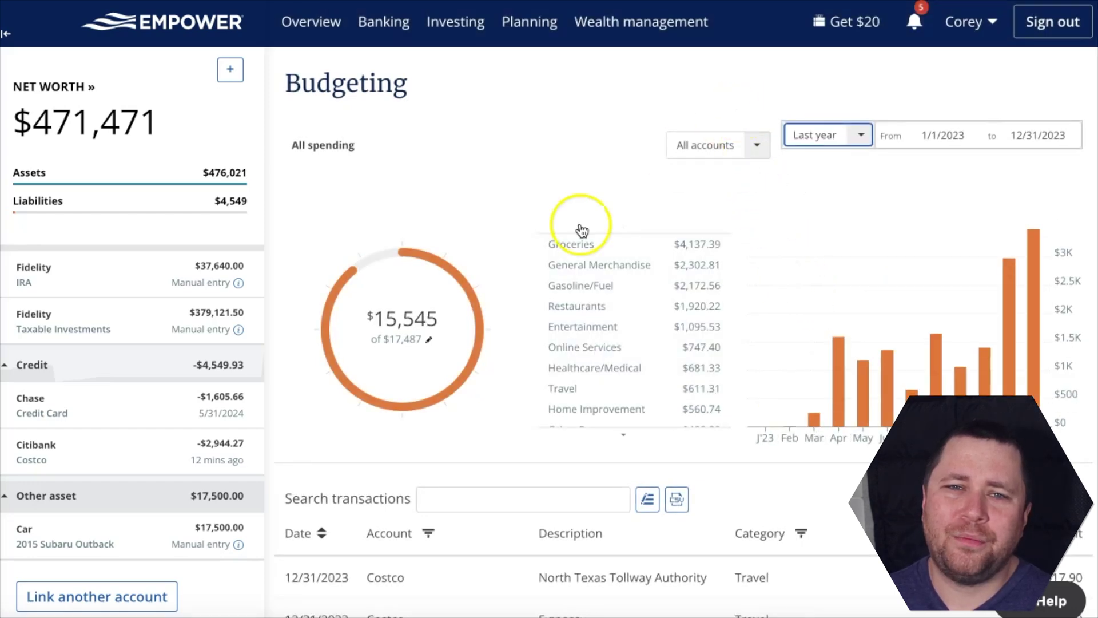
click(858, 135)
click(843, 167)
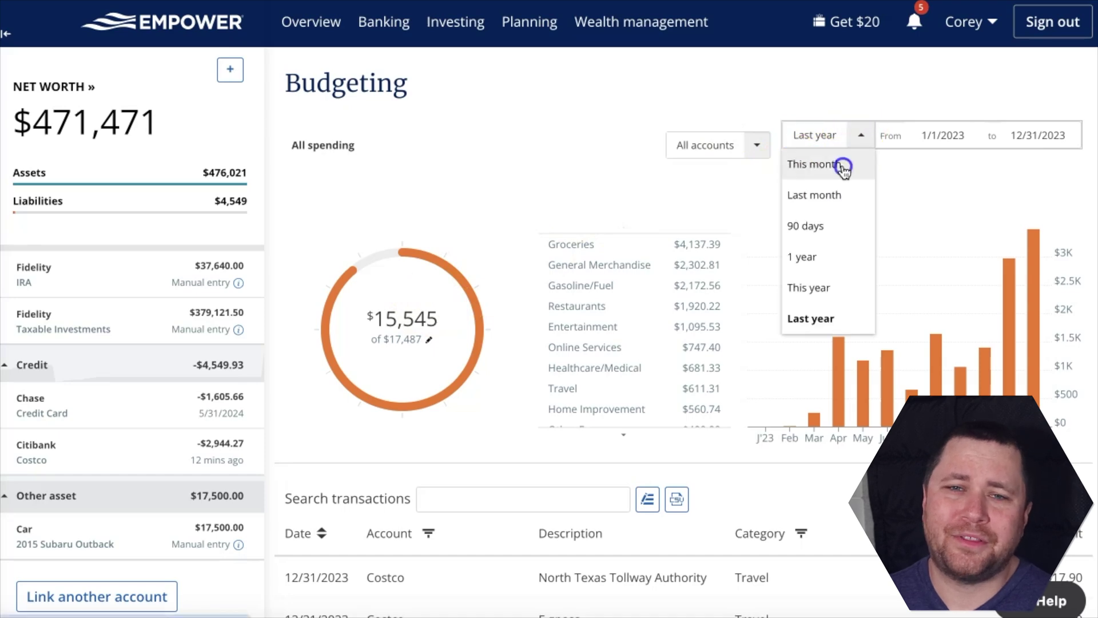
- Change the monthly budget from $1,457 to $4,500 and save it
click(430, 330)
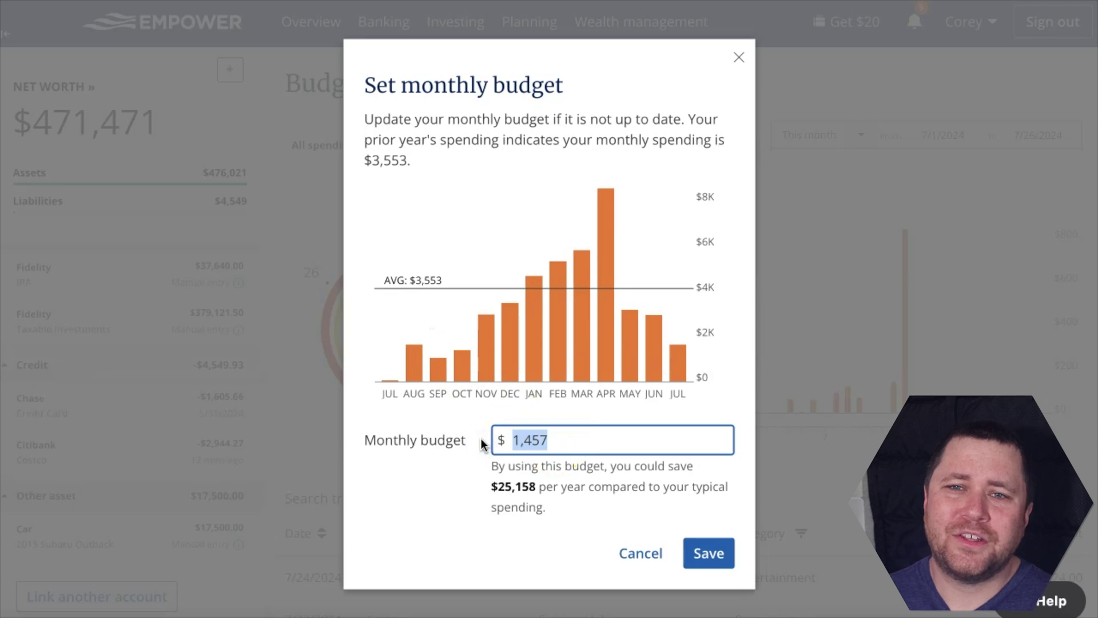
text(4,500)
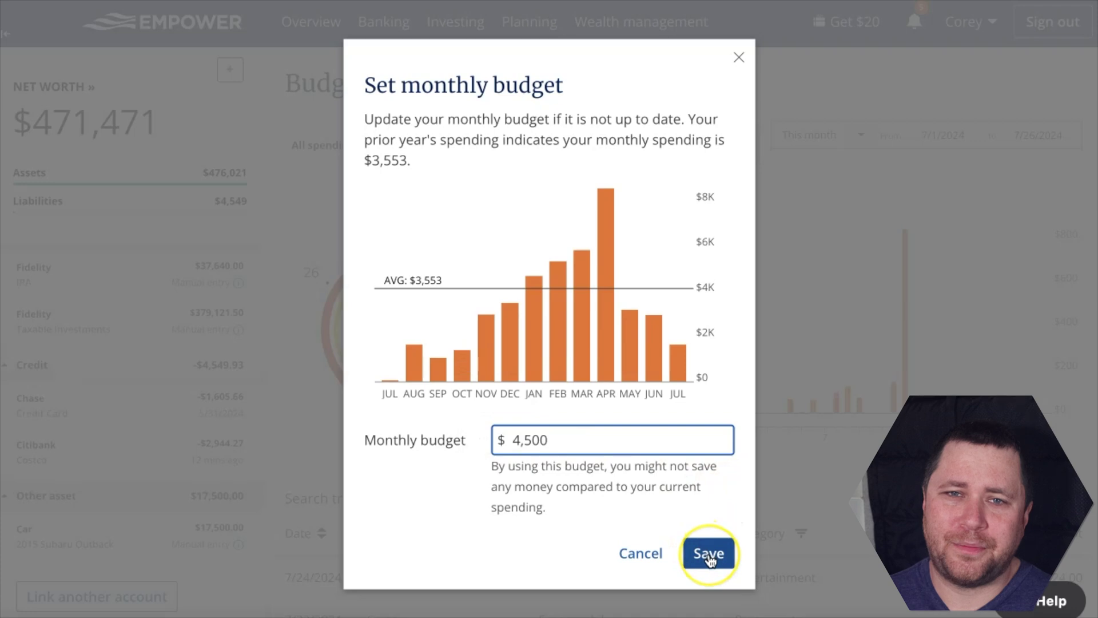
click(709, 558)
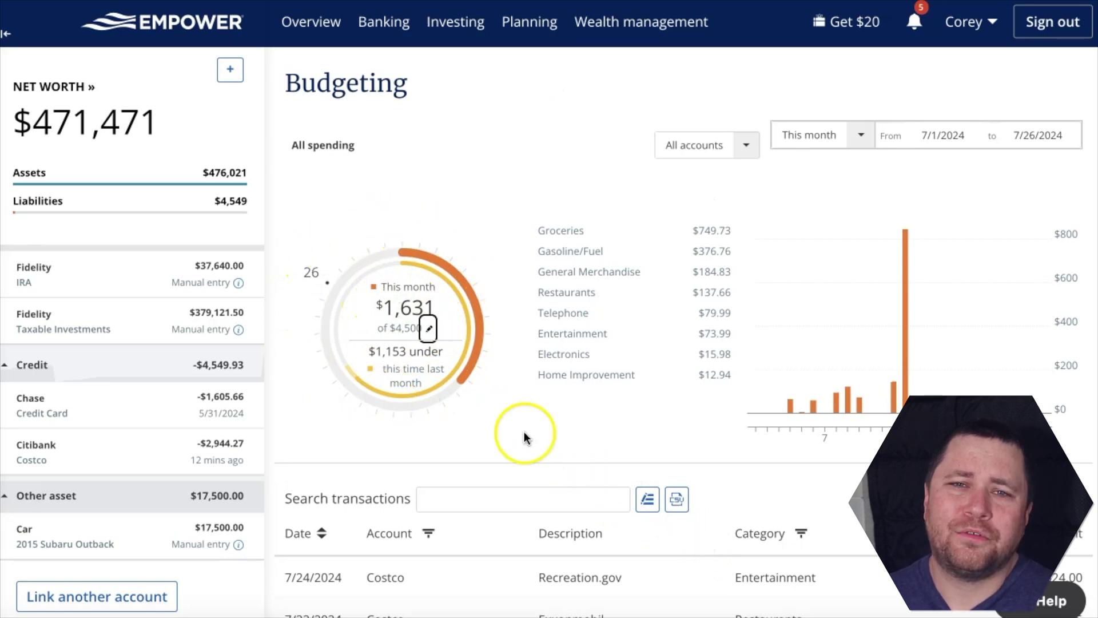
click(555, 447)
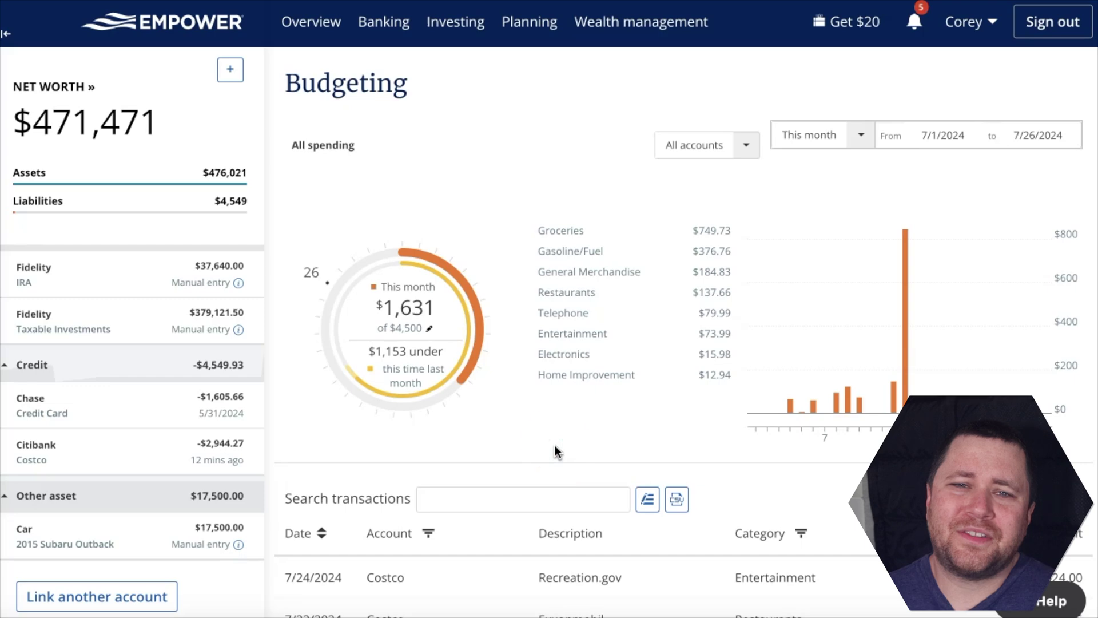
click(861, 138)
click(813, 221)
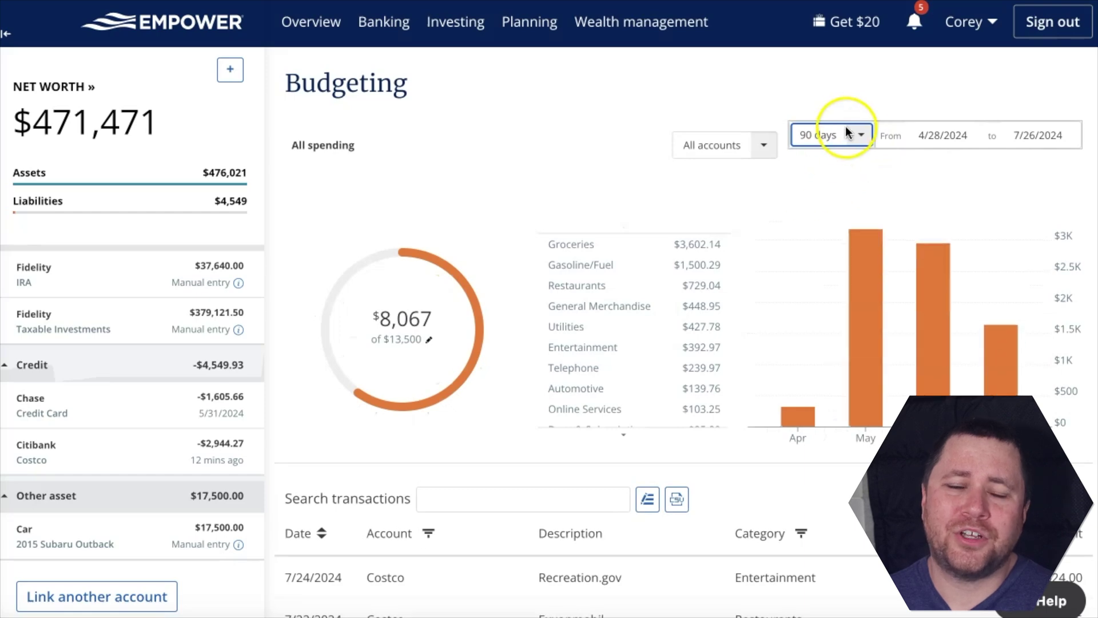
click(862, 136)
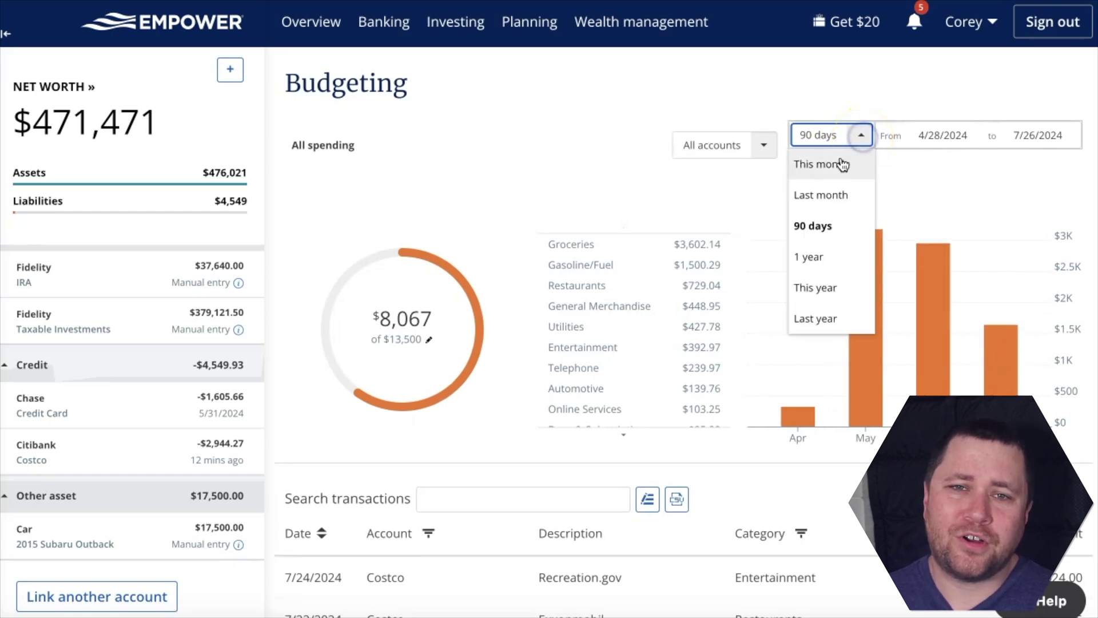
click(839, 166)
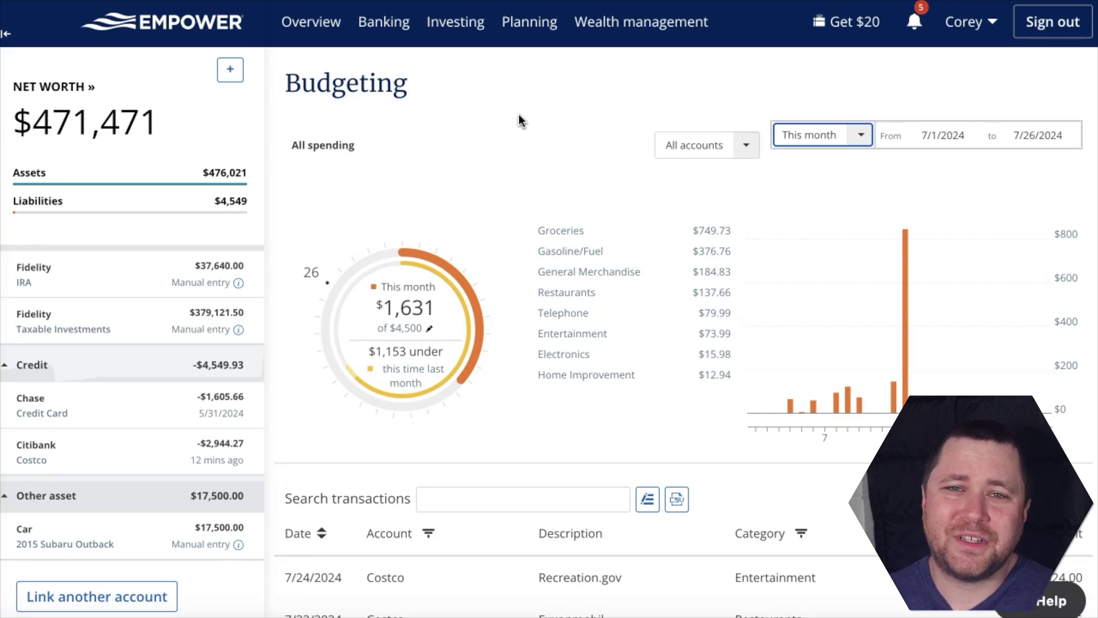
click(570, 232)
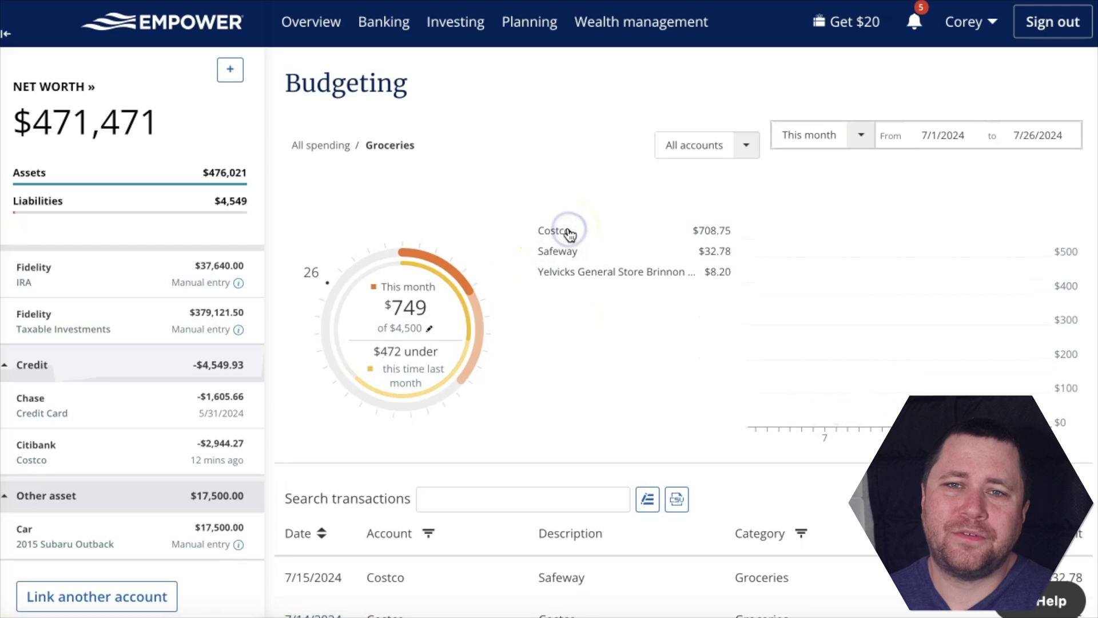
scroll(469, 369, down, 5)
scroll(473, 369, down, 2)
scroll(473, 369, up, 5)
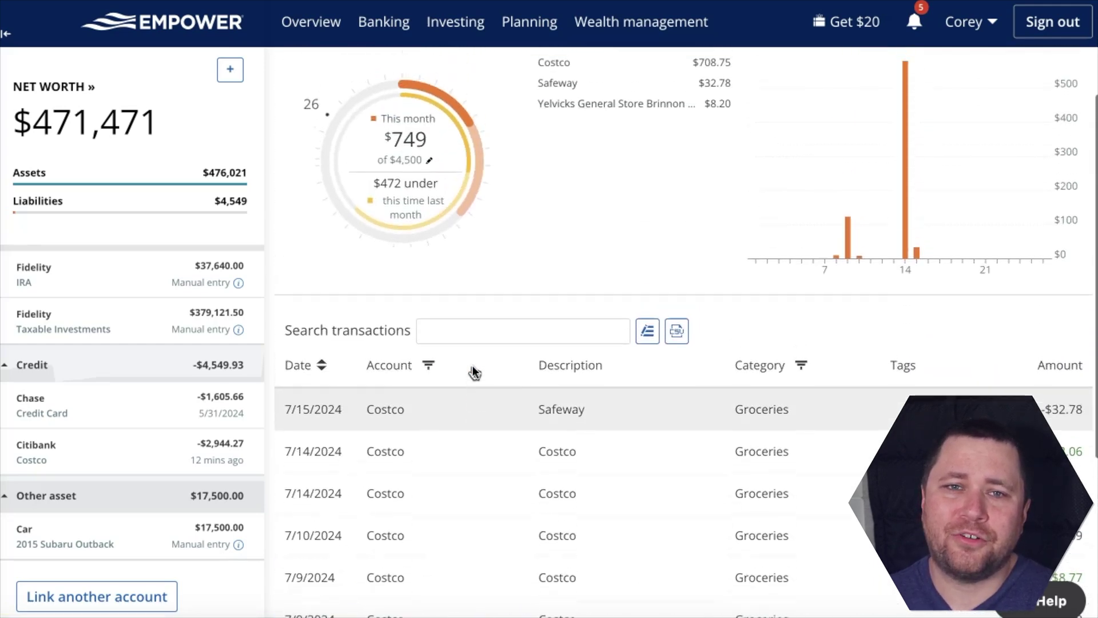
scroll(472, 369, up, 3)
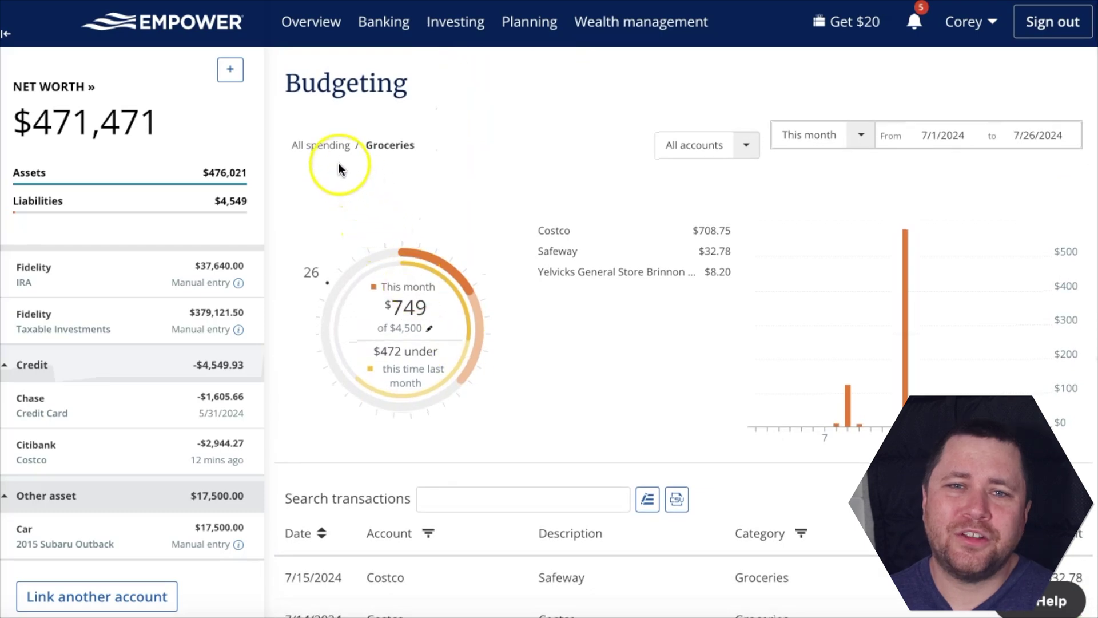
click(331, 147)
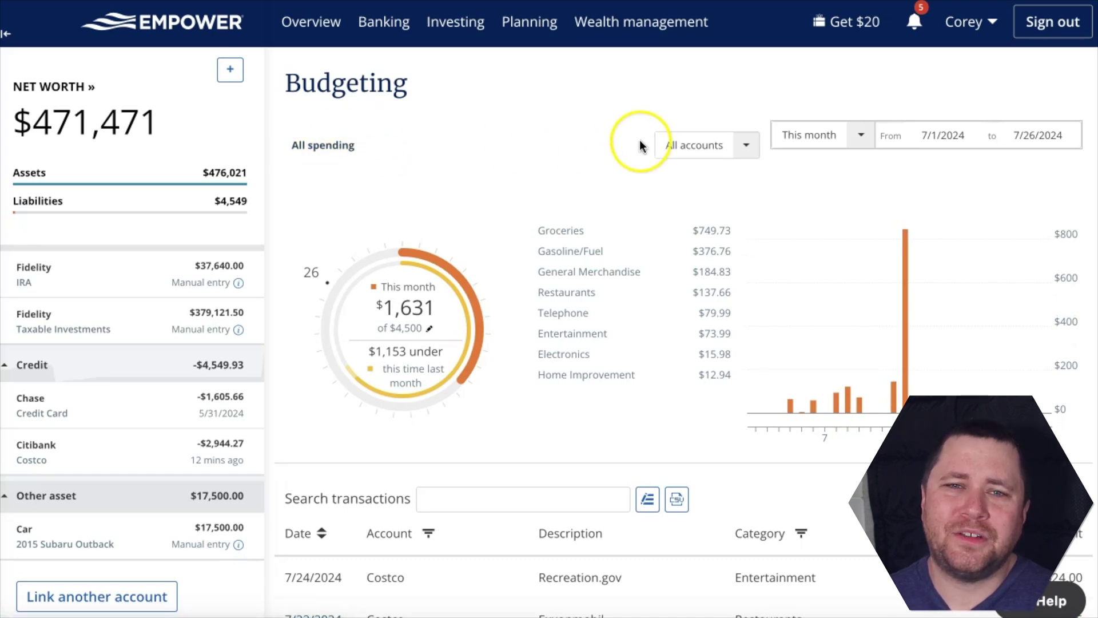
- Filter budget spending to the Chase Credit Card only, excluding the Citibank Costco card
click(746, 147)
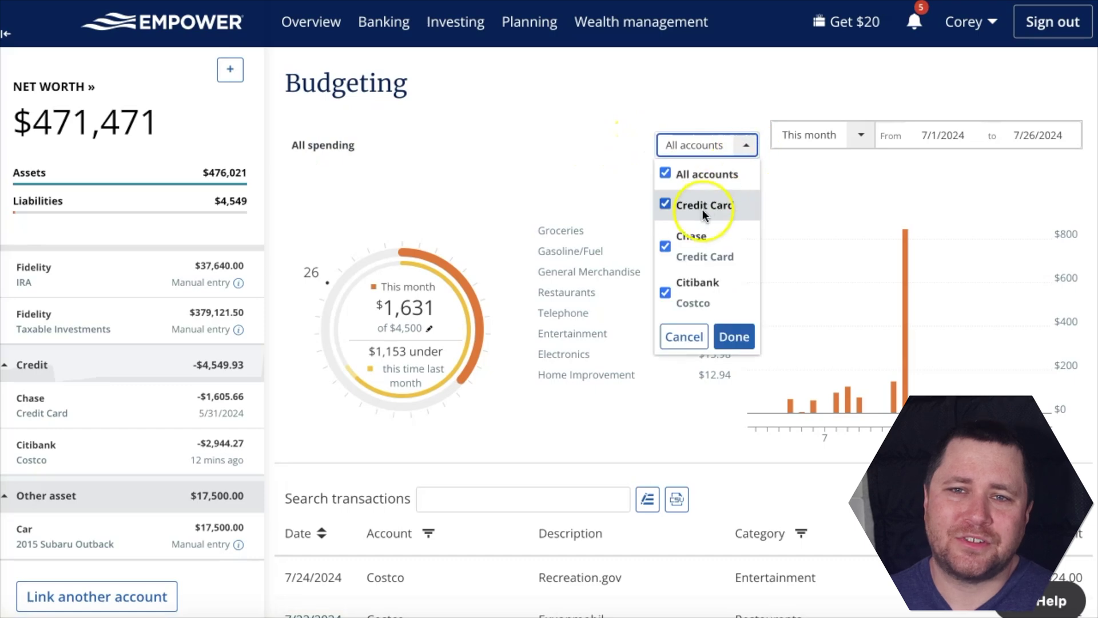
click(665, 250)
click(733, 329)
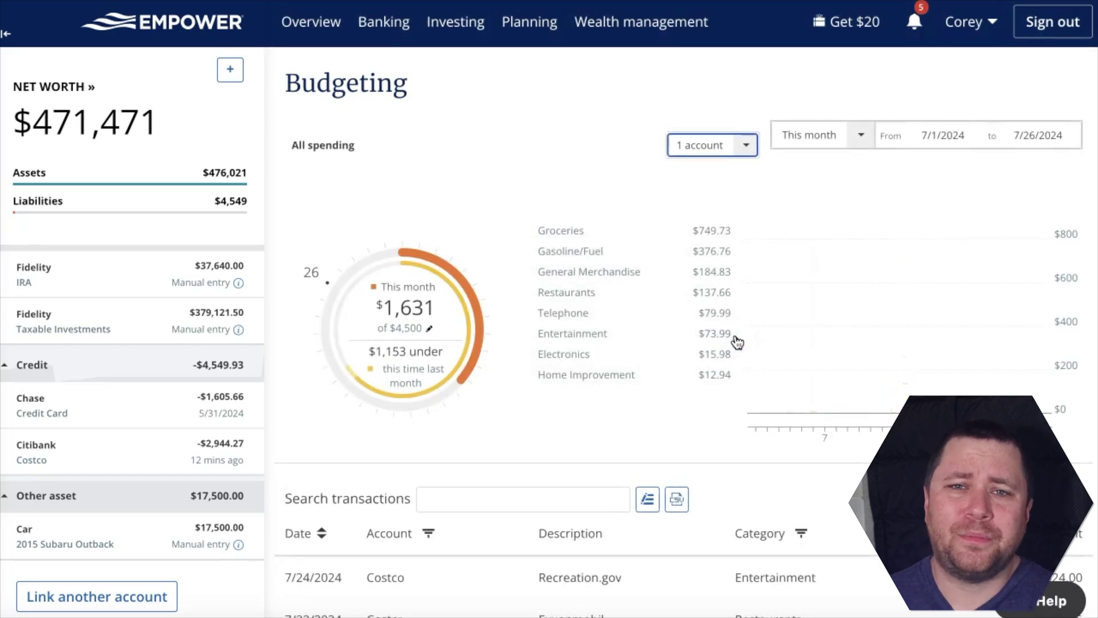
click(745, 145)
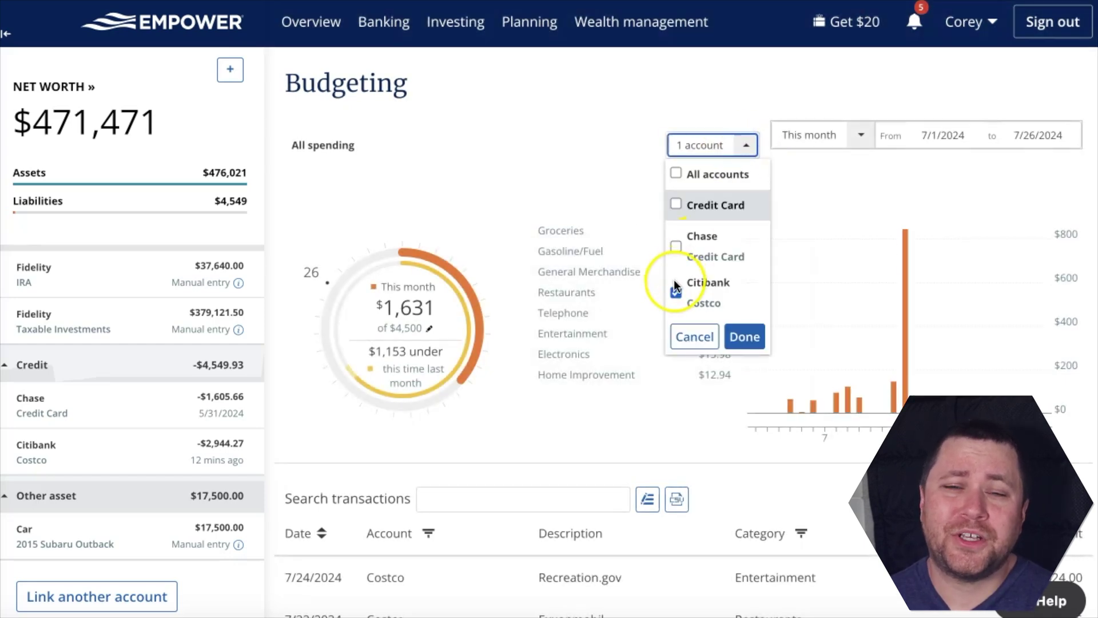
click(675, 246)
click(676, 293)
click(743, 337)
click(743, 155)
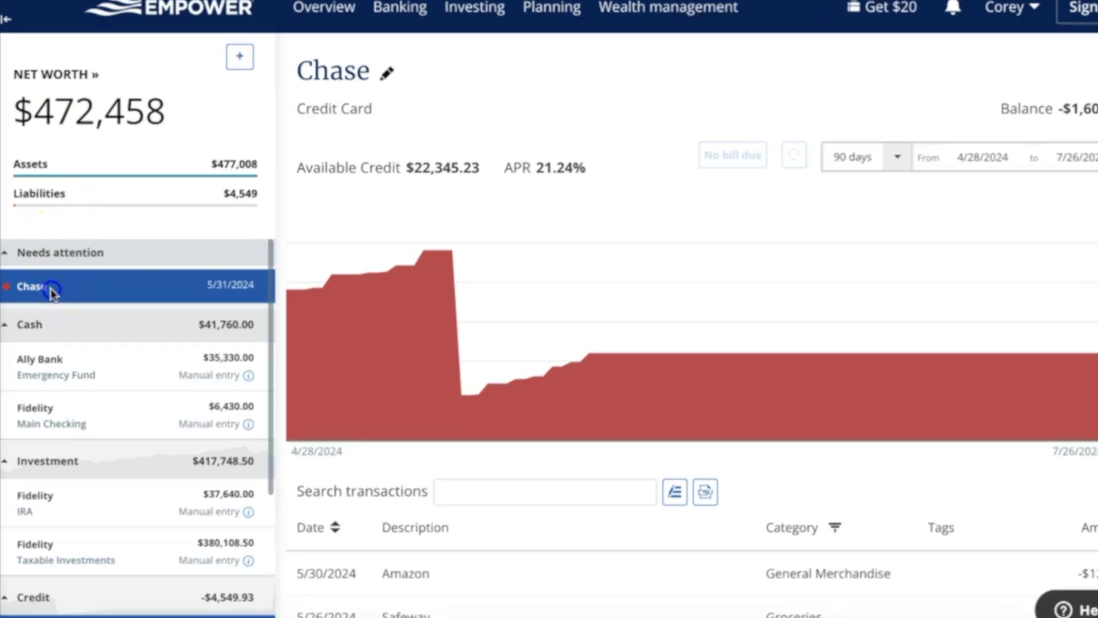
- Relink the Chase credit card, advancing through the consent steps to share its account data
click(34, 274)
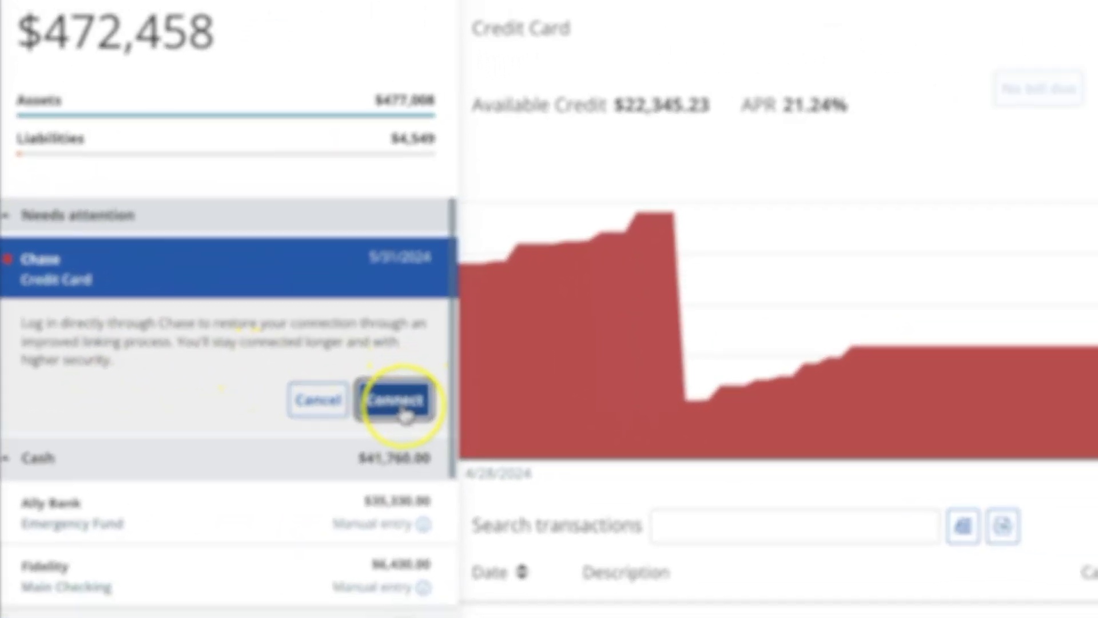
click(491, 401)
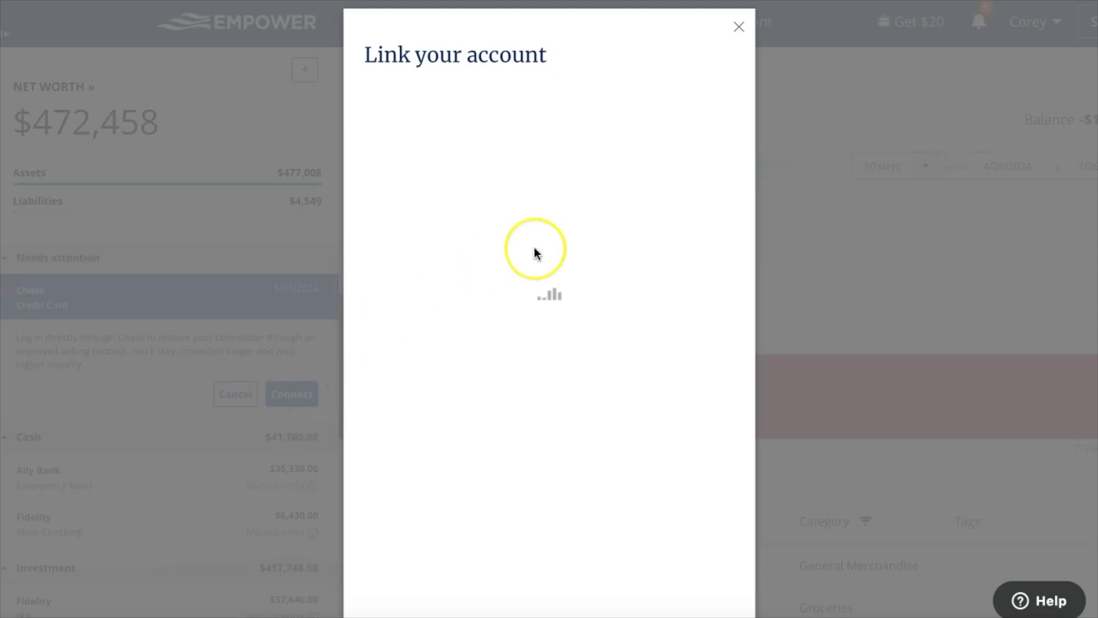
scroll(534, 251, down, 2)
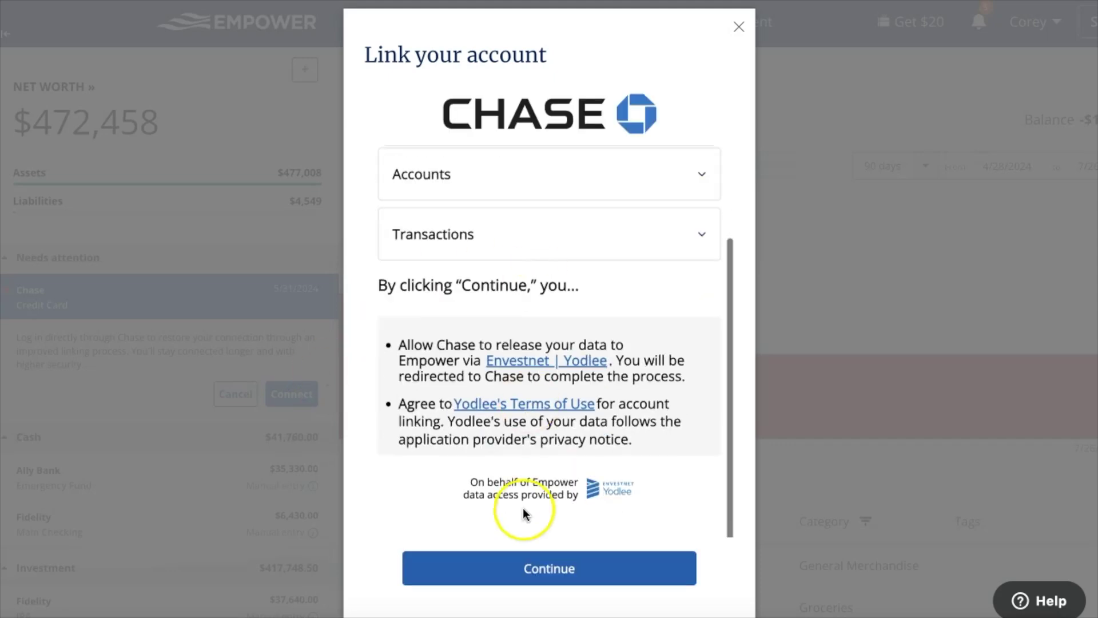
click(519, 573)
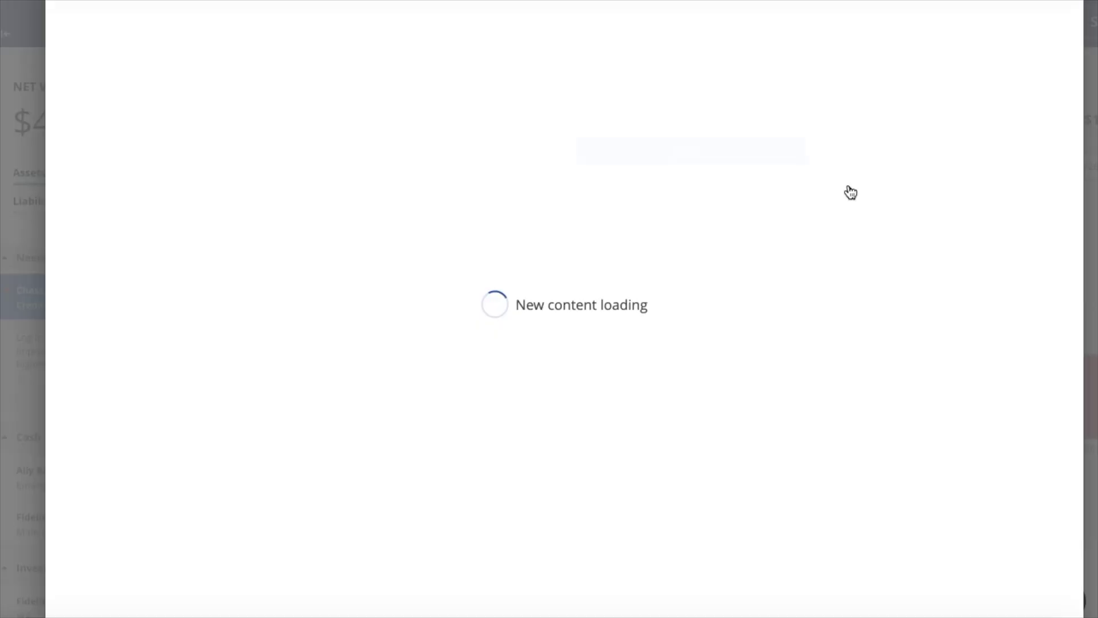
click(649, 541)
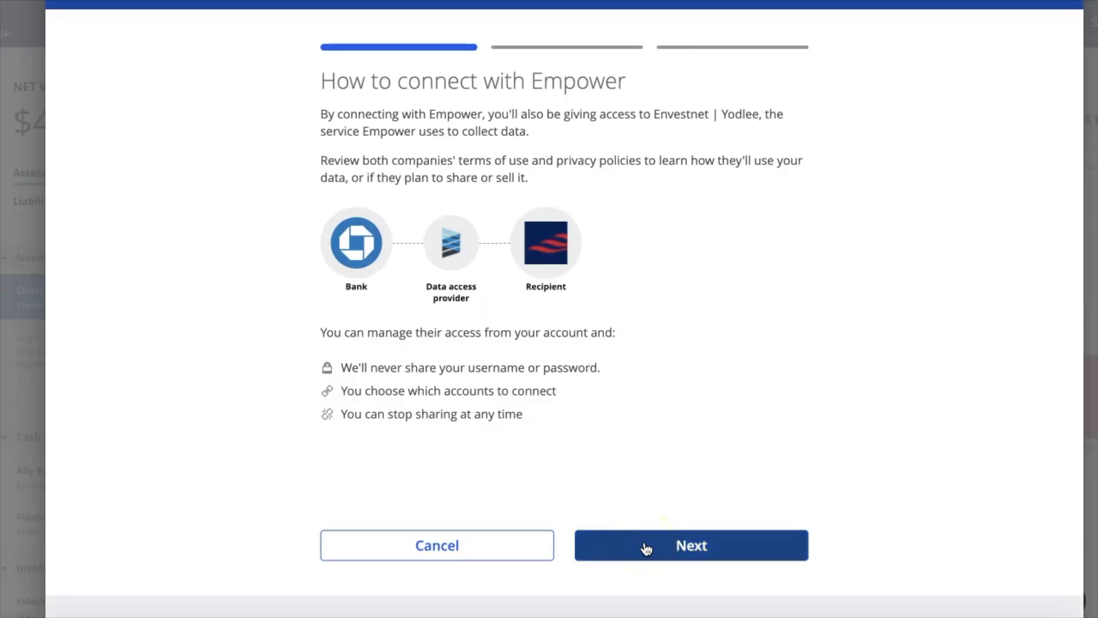
click(646, 546)
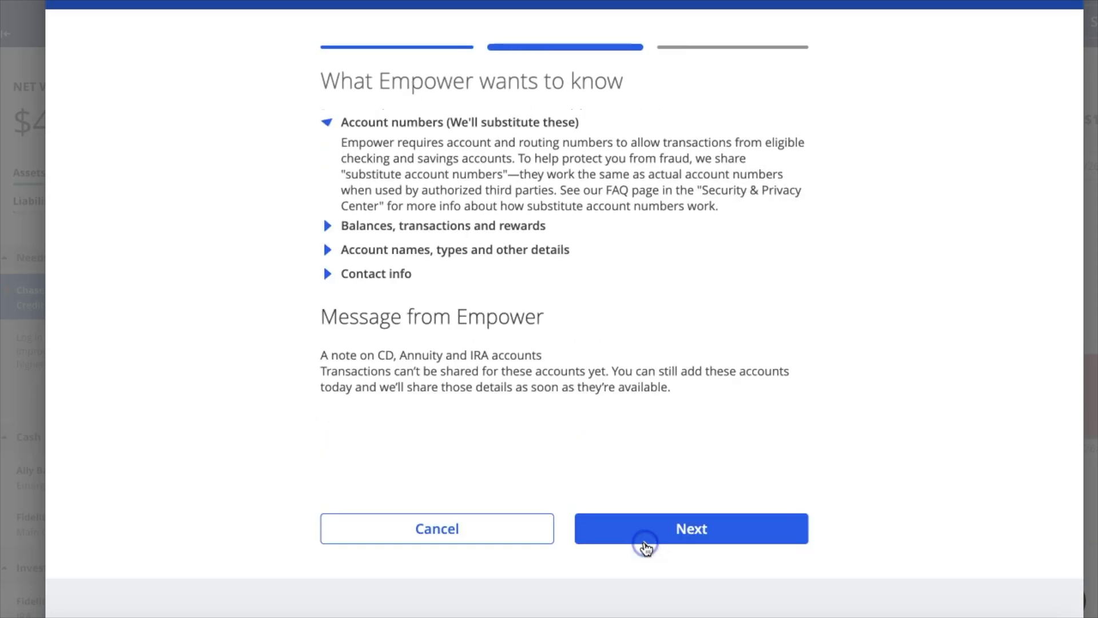
click(648, 536)
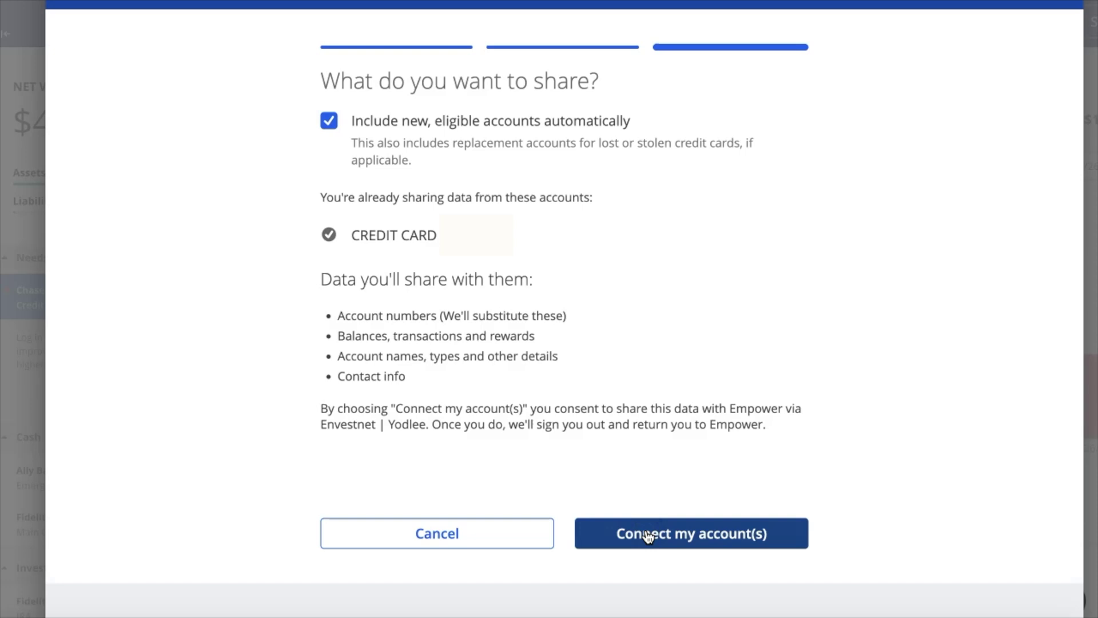
click(648, 537)
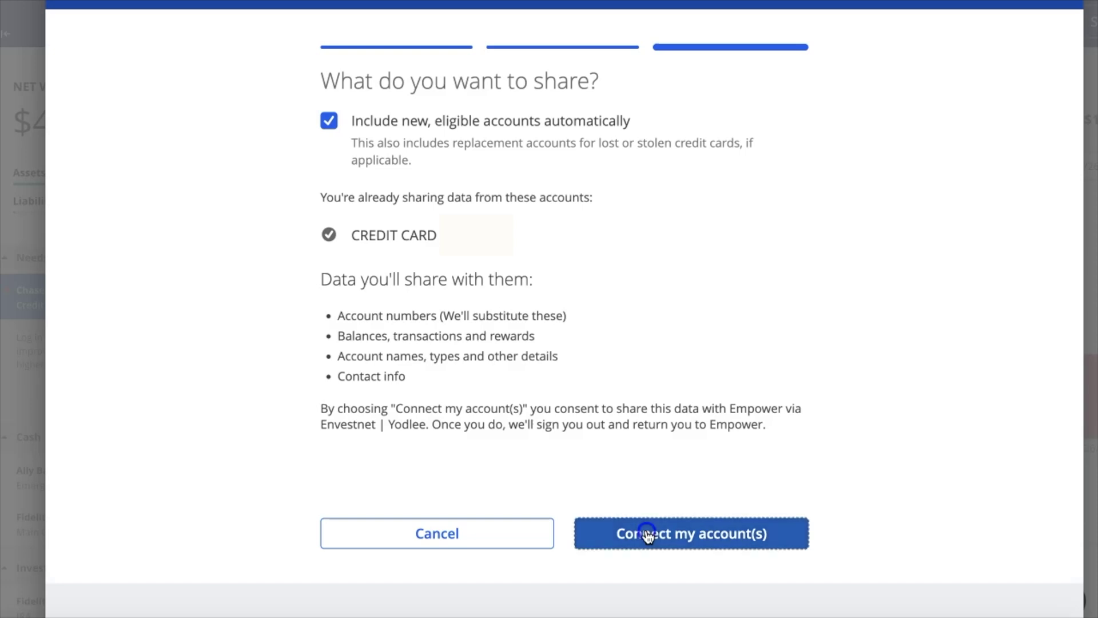